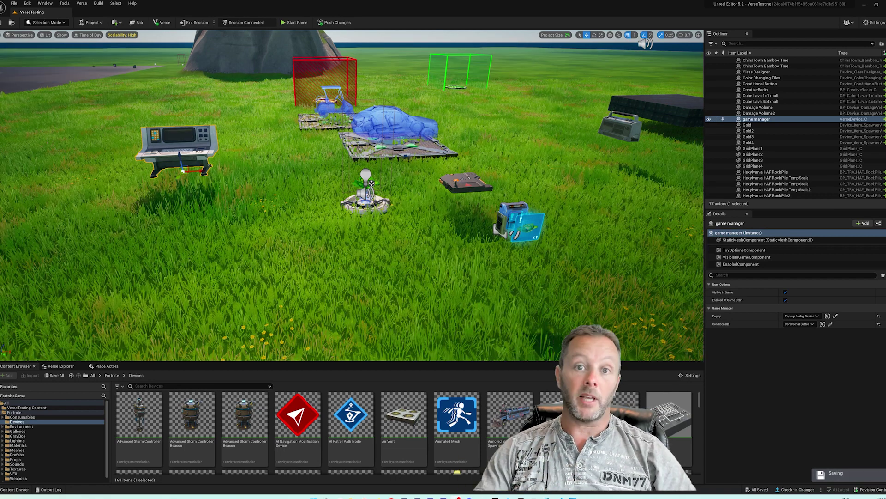
- Deselect the game manager device by clicking the landscape
{"action": "left_click", "coordinate": [325, 294]}
{"action": "type", "text": "conditiona"}
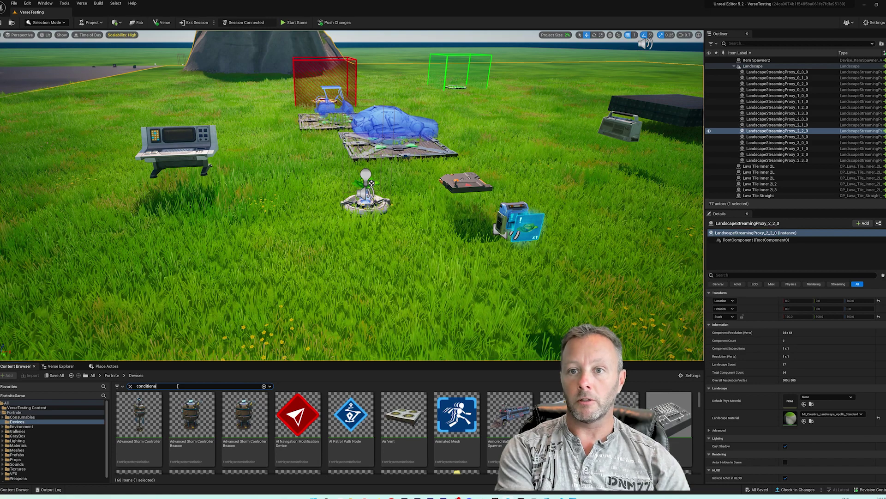
{"action": "type", "text": "l"}
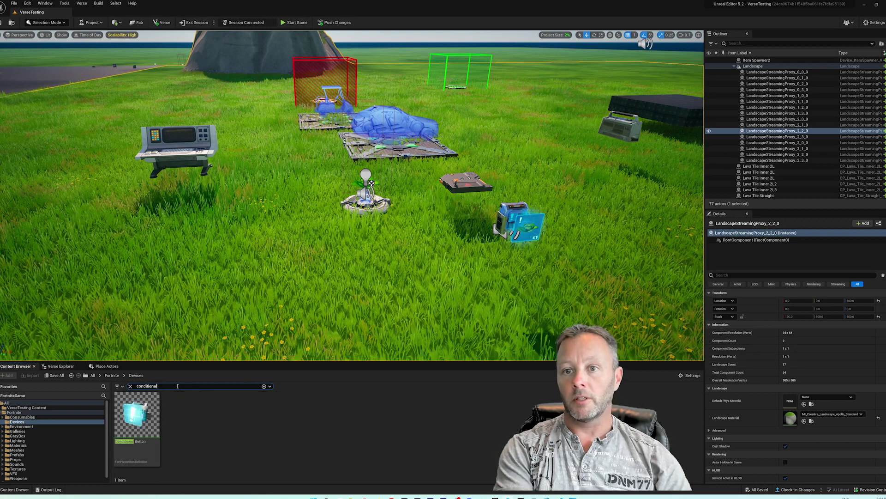
- Drag a Conditional Button into the viewport, then select the existing cabbage-keyed button
{"action": "mouse_move", "coordinate": [136, 415]}
{"action": "left_mouse_down"}
{"action": "mouse_move", "coordinate": [365, 208]}
{"action": "mouse_move", "coordinate": [263, 414]}
{"action": "left_mouse_up"}
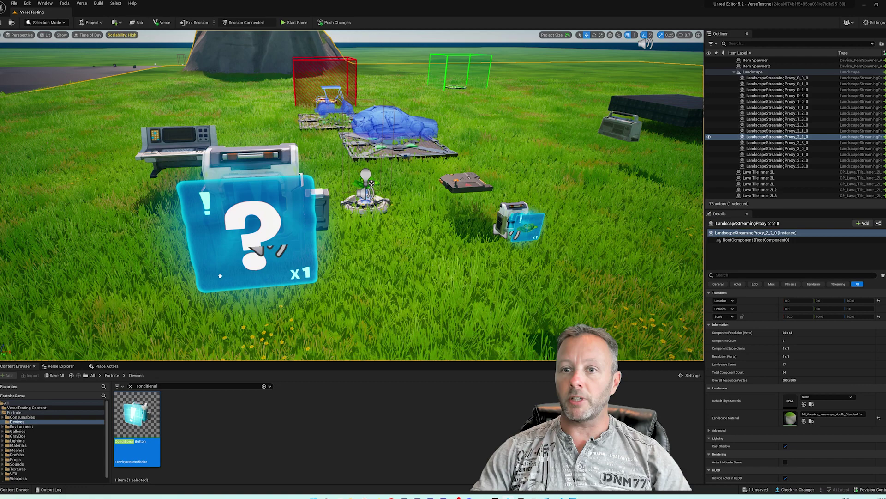
{"action": "left_click", "coordinate": [520, 223]}
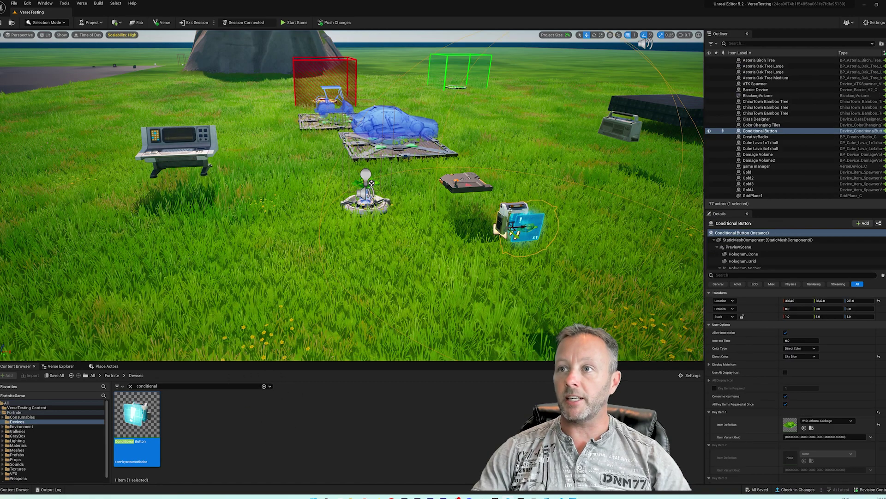
{"action": "scroll", "coordinate": [513, 274], "scroll_direction": "up", "scroll_amount": 3}
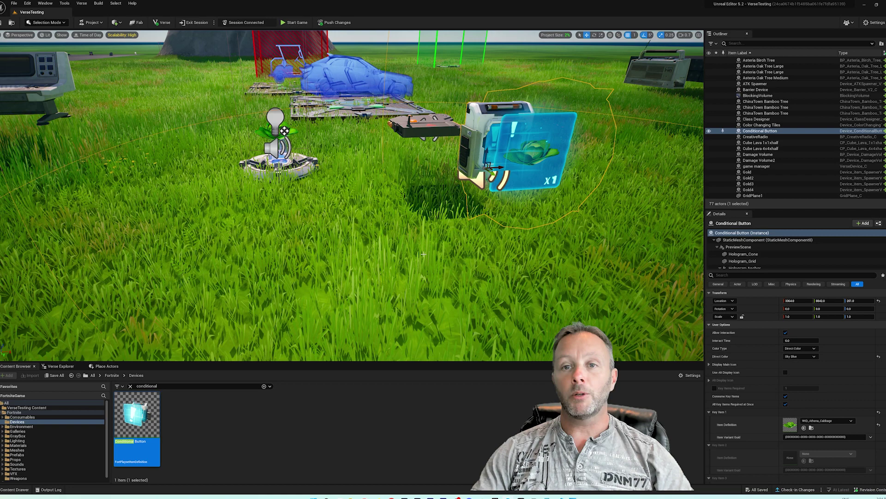
- Open game_manager.verse from the Verse Explorer in VS Code, review OnButtonActivated, and return
{"action": "left_click", "coordinate": [72, 367]}
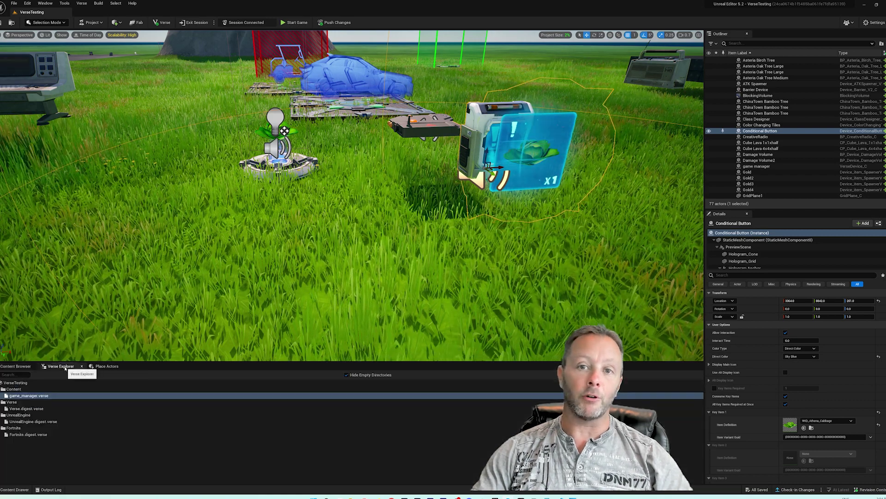
{"action": "right_click", "coordinate": [152, 399]}
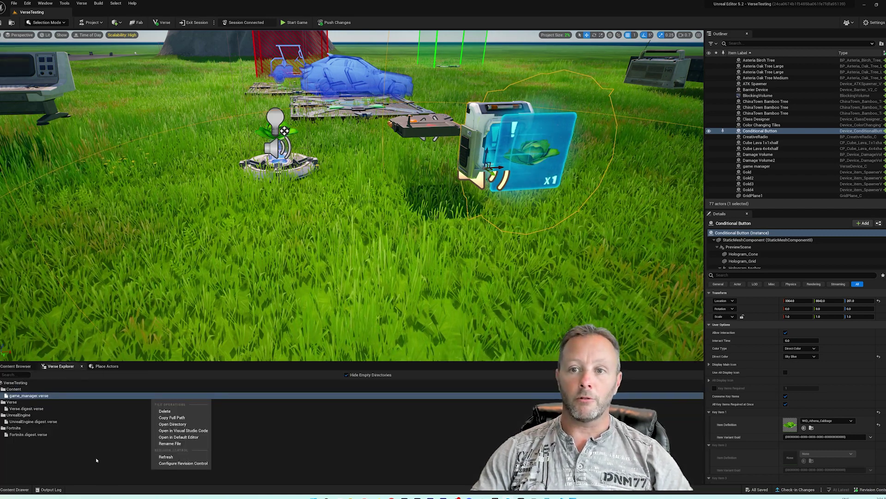
{"action": "left_click", "coordinate": [282, 288]}
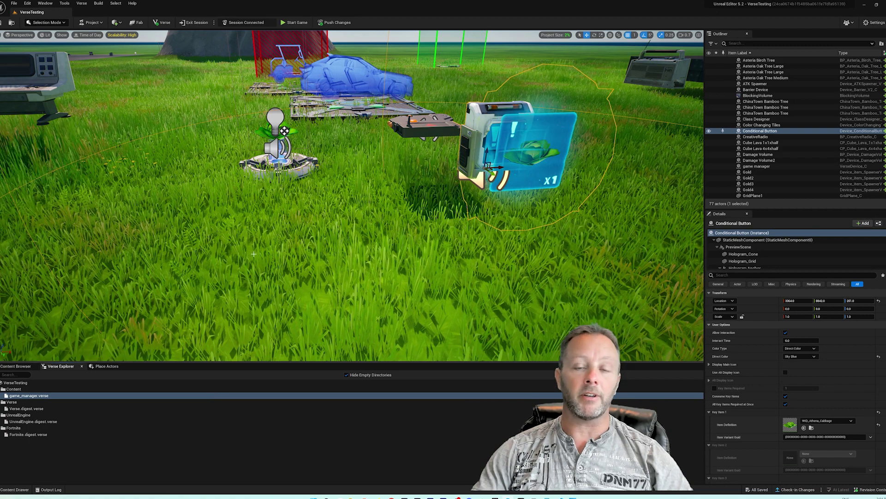
{"action": "left_click", "coordinate": [35, 395]}
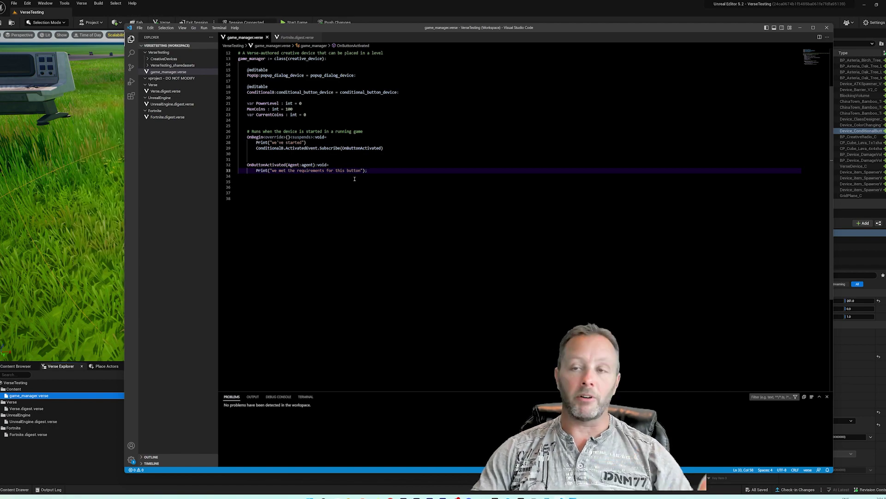
{"action": "left_click", "coordinate": [76, 186]}
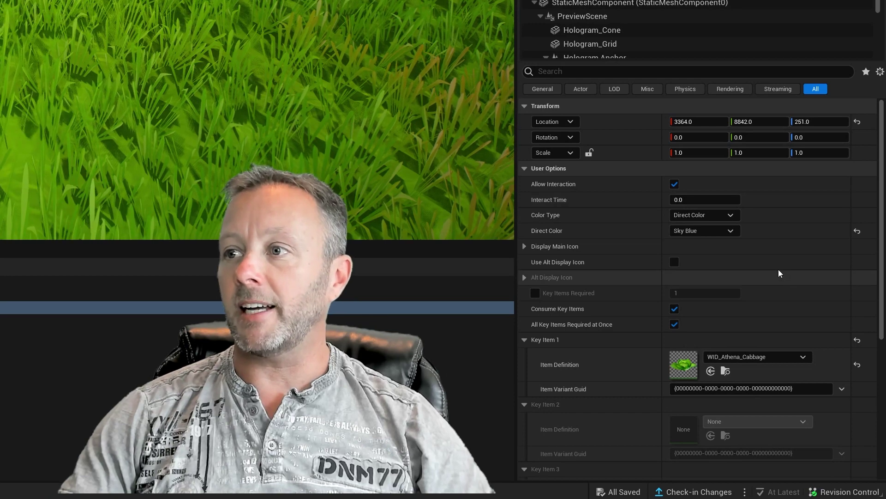
- Set the button's Direct Color to Apple Green after trying Orange, then focus it
{"action": "left_click", "coordinate": [730, 232]}
{"action": "left_click", "coordinate": [706, 284]}
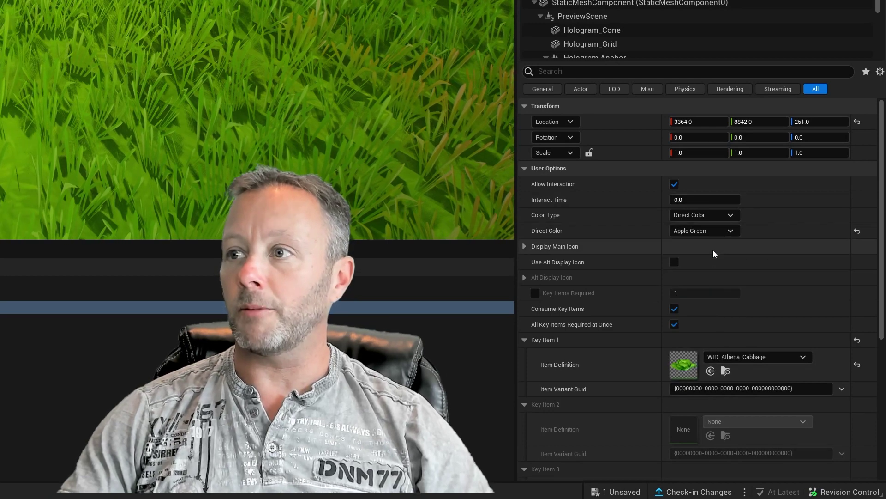
{"action": "left_click", "coordinate": [715, 232]}
{"action": "left_click", "coordinate": [684, 304]}
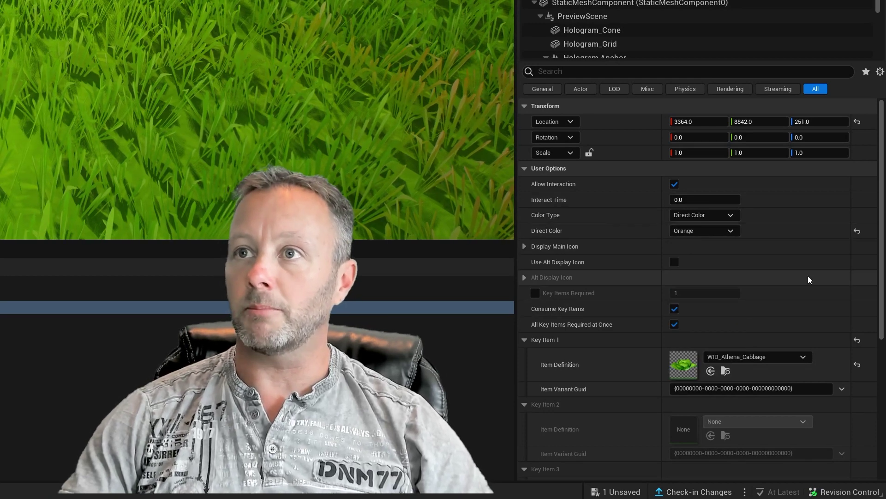
{"action": "left_click", "coordinate": [759, 403]}
{"action": "left_click", "coordinate": [732, 450]}
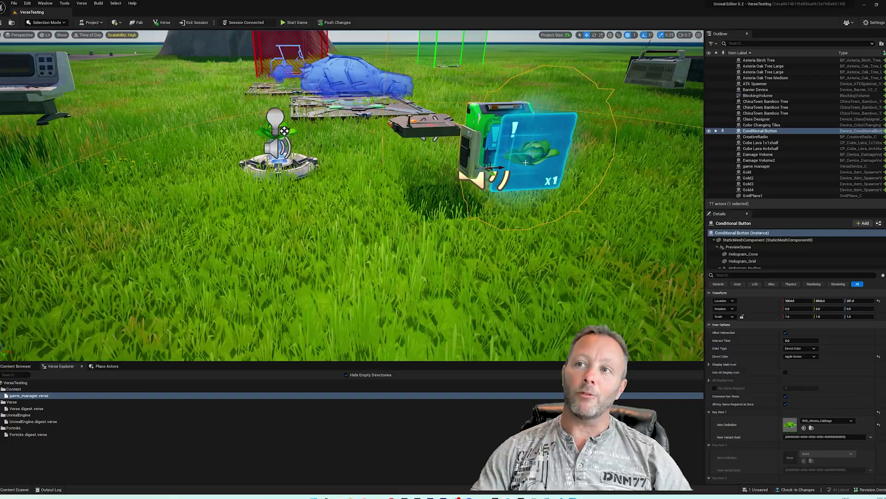
{"action": "key", "text": "f"}
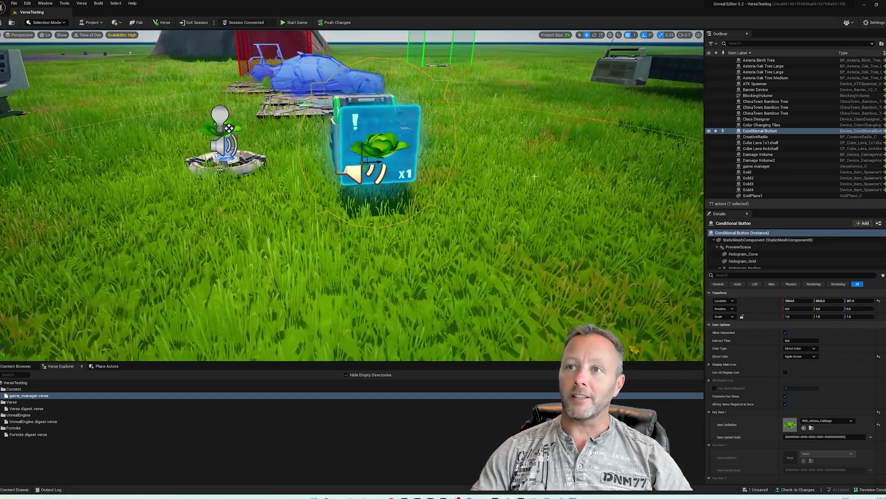
{"action": "mouse_move", "coordinate": [329, 149]}
{"action": "right_mouse_down"}
{"action": "mouse_move", "coordinate": [413, 280]}
{"action": "mouse_move", "coordinate": [535, 178]}
{"action": "right_mouse_up"}
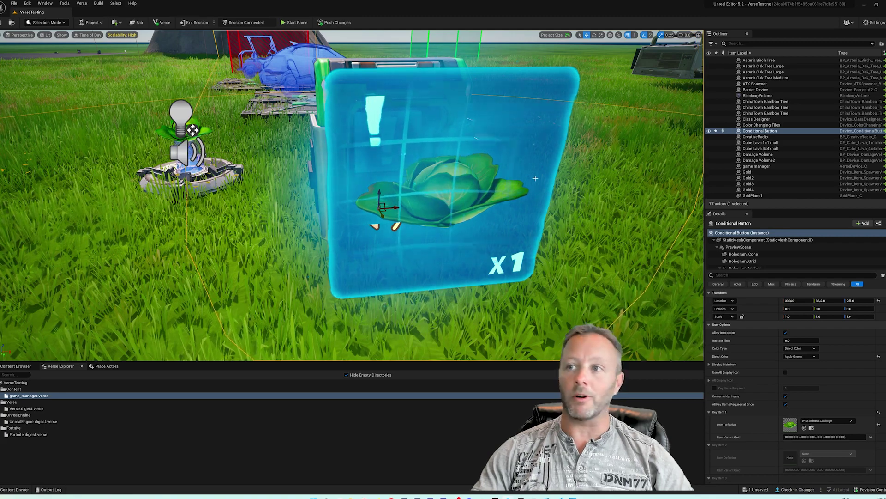
{"action": "scroll", "coordinate": [421, 203], "scroll_direction": "down", "scroll_amount": 3}
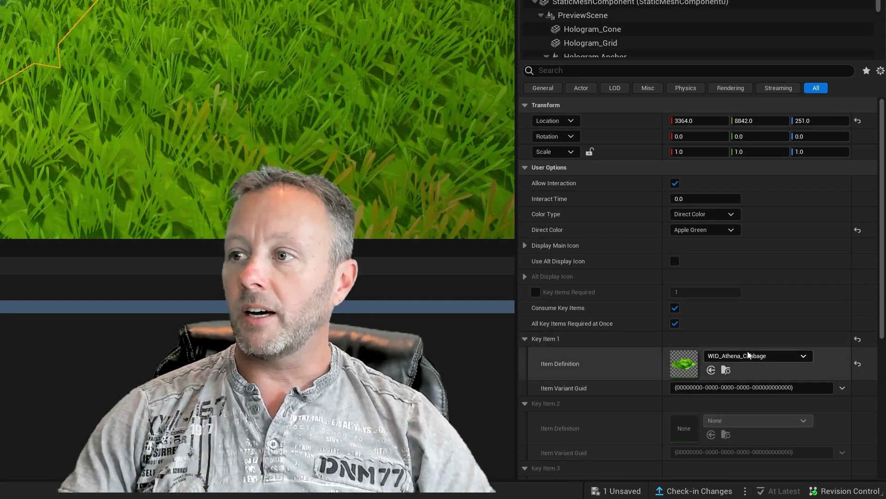
- Set Key Items Required to 5, keeping WID_Athena_Cabbage as Key Item 1
{"action": "left_click", "coordinate": [757, 357]}
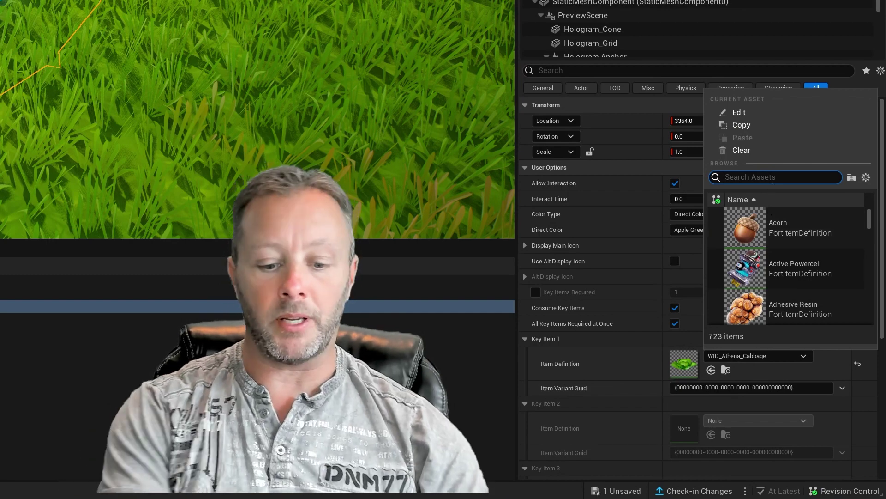
{"action": "type", "text": "app"}
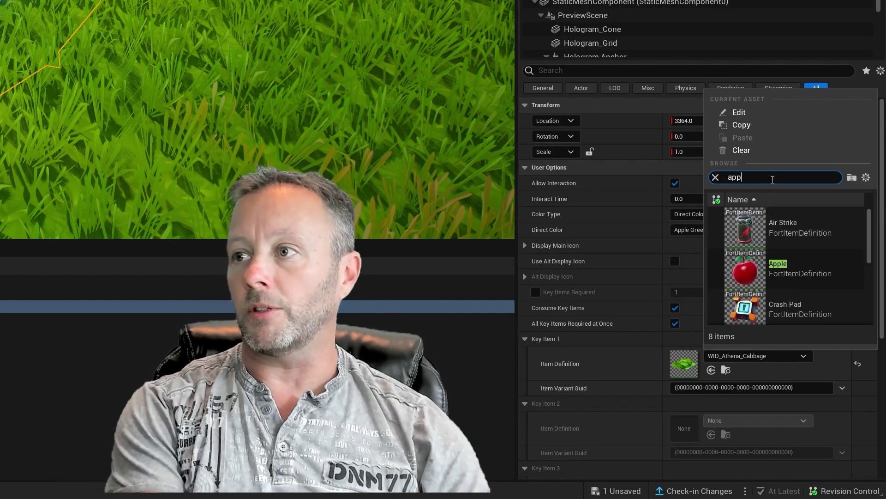
{"action": "type", "text": "legun"}
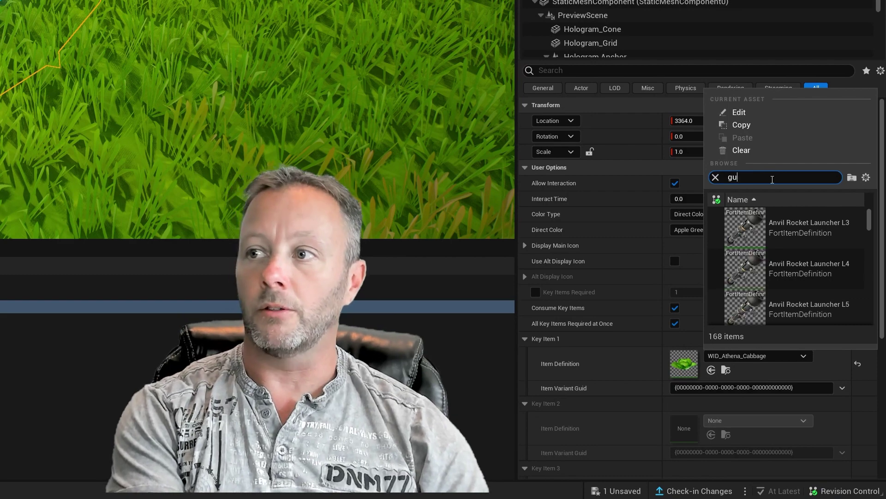
{"action": "key", "text": "BackSpace"}
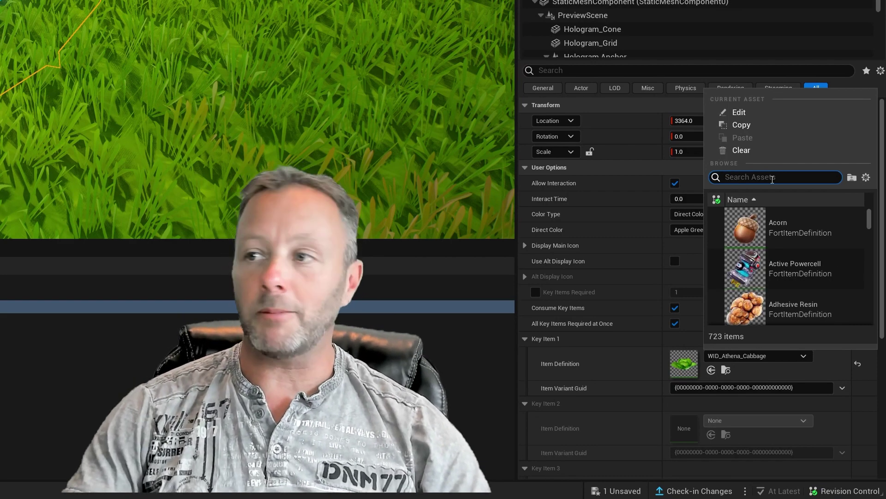
{"action": "left_click", "coordinate": [602, 347]}
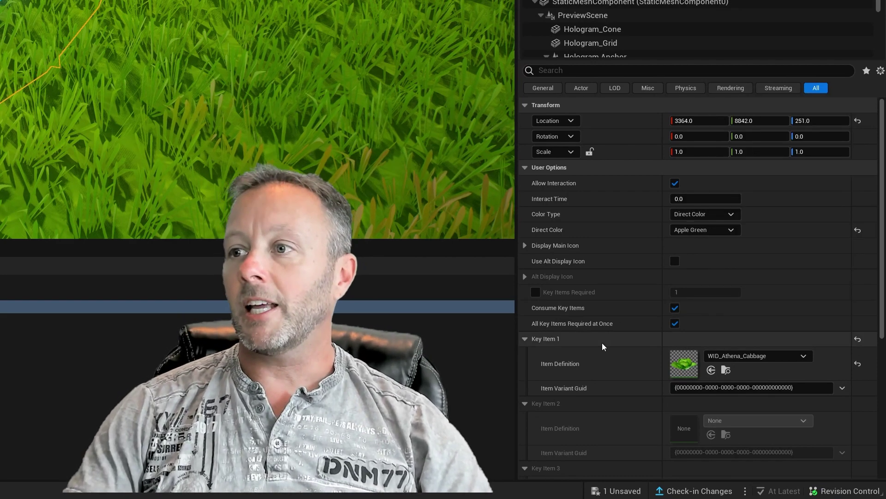
{"action": "scroll", "coordinate": [599, 357], "scroll_direction": "down", "scroll_amount": 2}
{"action": "scroll", "coordinate": [594, 353], "scroll_direction": "down", "scroll_amount": 2}
{"action": "scroll", "coordinate": [582, 305], "scroll_direction": "down", "scroll_amount": 1}
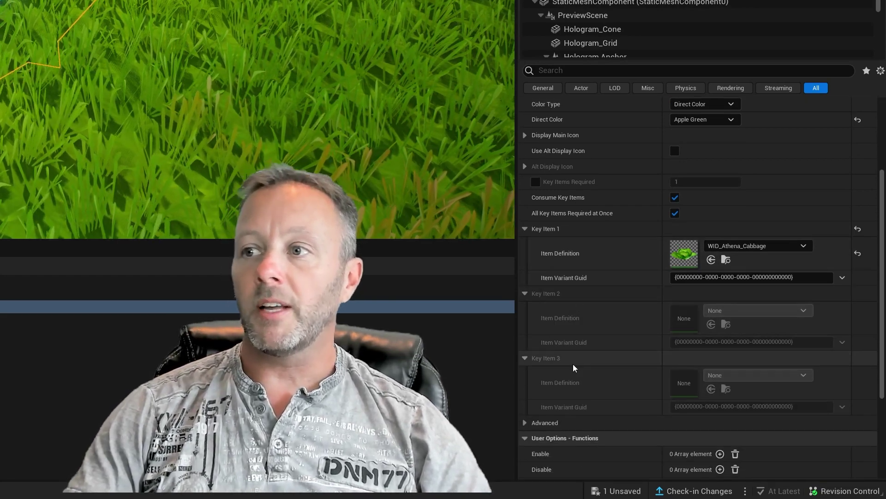
{"action": "scroll", "coordinate": [573, 368], "scroll_direction": "up", "scroll_amount": 4}
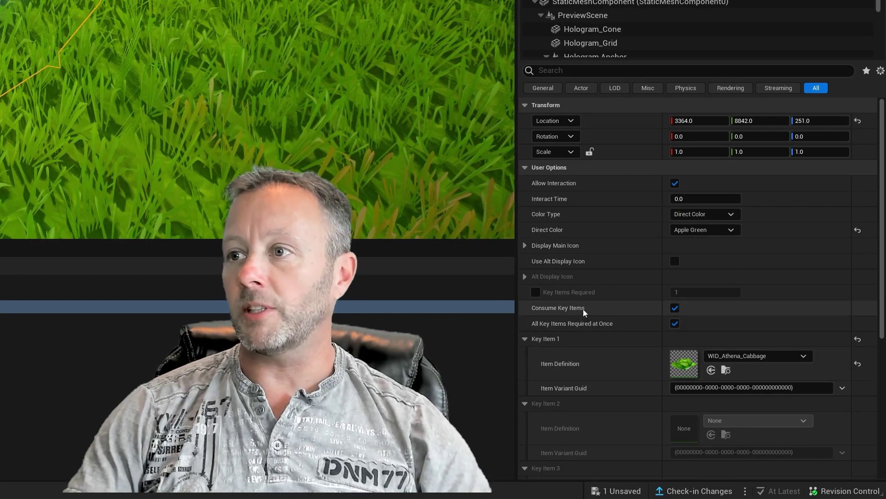
{"action": "left_click", "coordinate": [536, 292]}
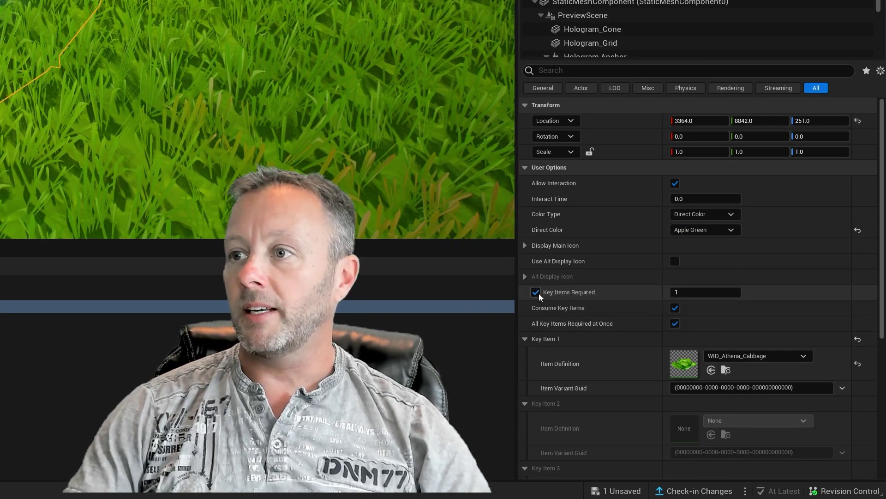
{"action": "left_click", "coordinate": [690, 294]}
{"action": "type", "text": "5"}
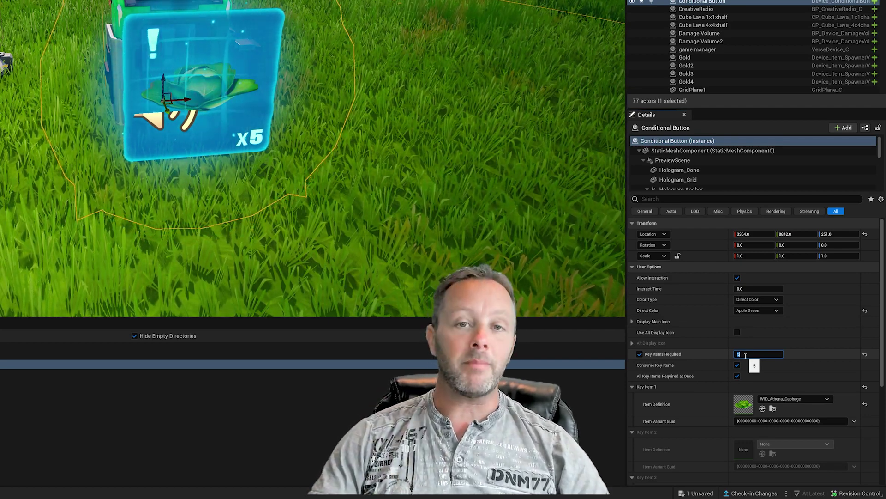
{"action": "key", "text": "Return"}
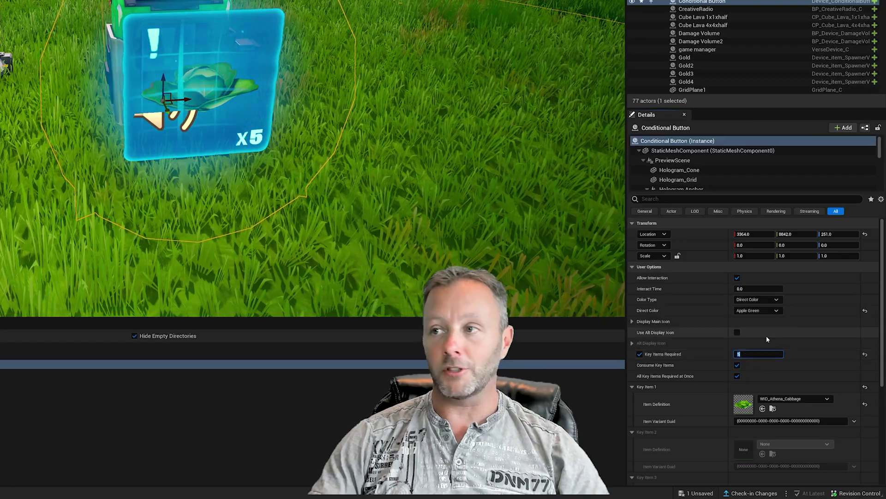
{"action": "right_click_drag", "start_coordinate": [383, 263], "coordinate": [134, 173]}
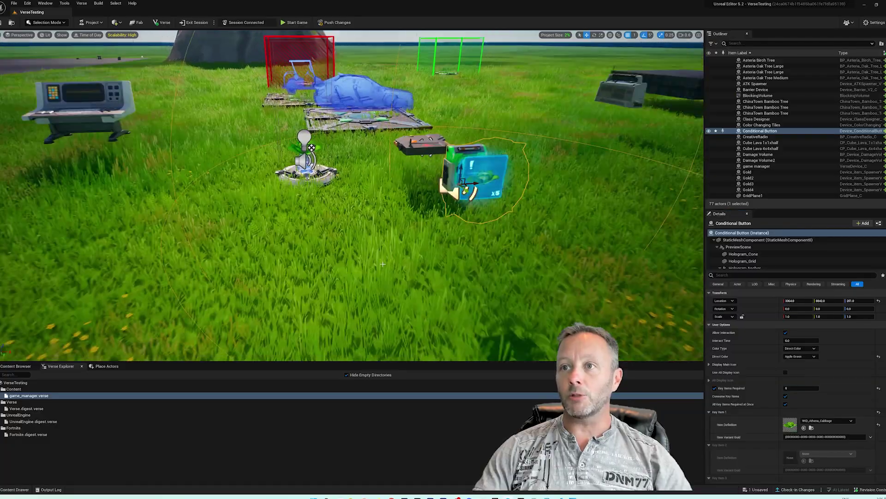
{"action": "scroll", "coordinate": [382, 263], "scroll_direction": "down", "scroll_amount": 3}
{"action": "scroll", "coordinate": [133, 172], "scroll_direction": "up", "scroll_amount": 3}
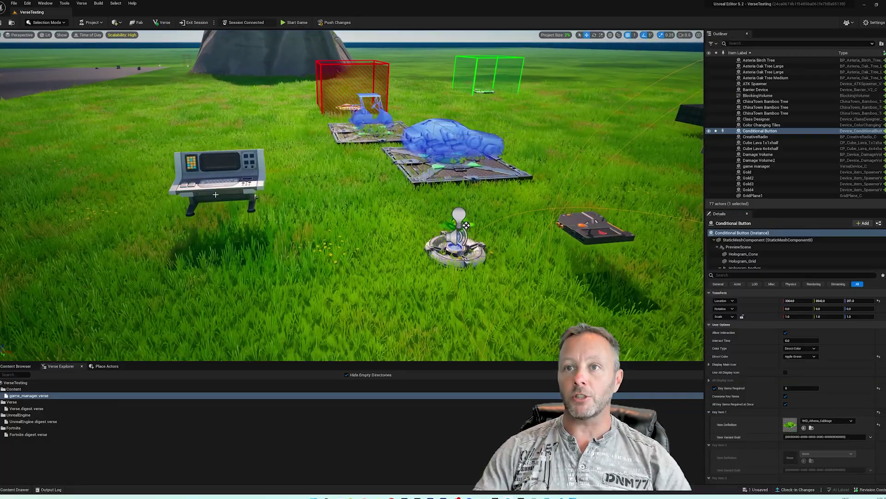
{"action": "scroll", "coordinate": [561, 244], "scroll_direction": "up", "scroll_amount": 3}
{"action": "scroll", "coordinate": [561, 244], "scroll_direction": "up", "scroll_amount": 1}
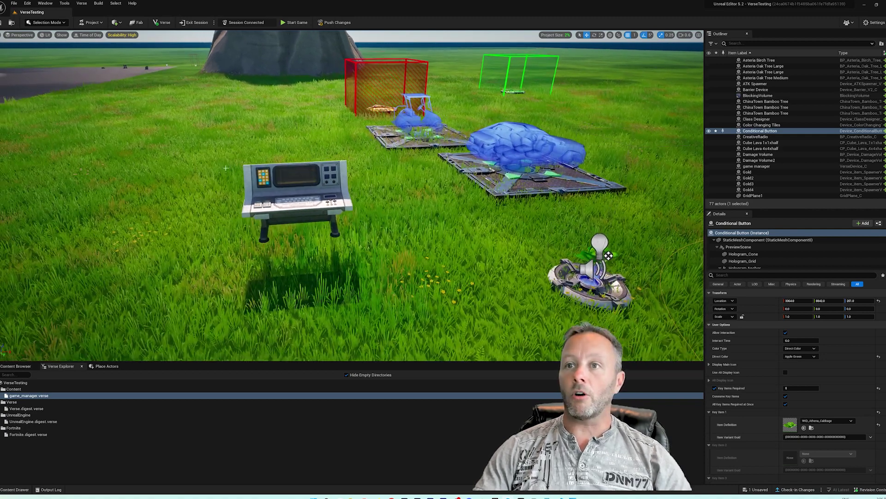
- Select the game manager, open game_manager.verse, and highlight the ConditionalB declaration on line 19
{"action": "left_click", "coordinate": [294, 197]}
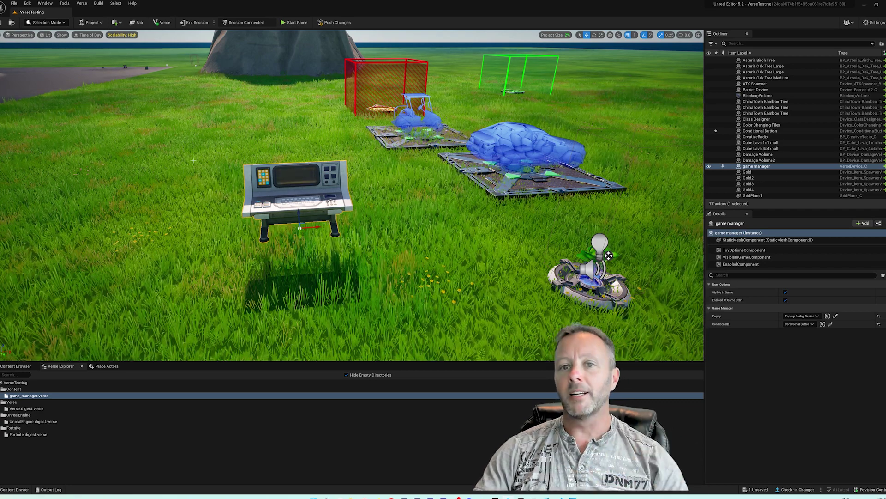
{"action": "left_click", "coordinate": [28, 396]}
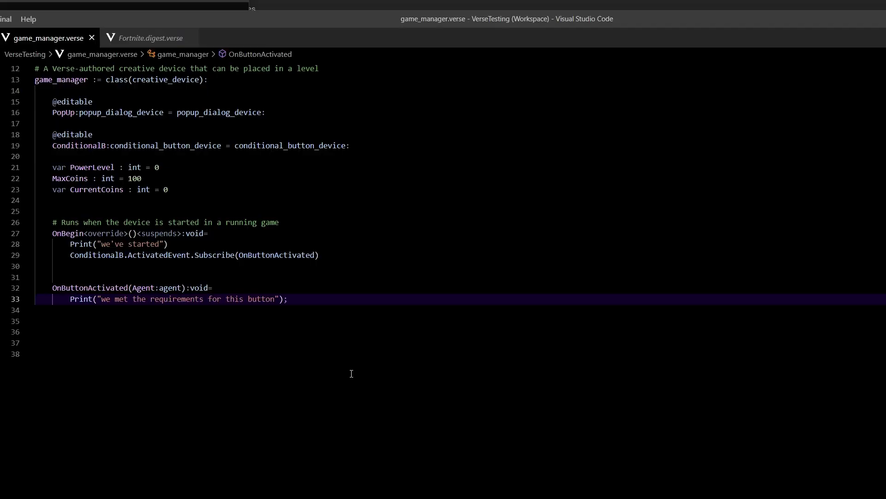
{"action": "left_click_drag", "start_coordinate": [345, 303], "coordinate": [132, 112]}
{"action": "left_click", "coordinate": [298, 266]}
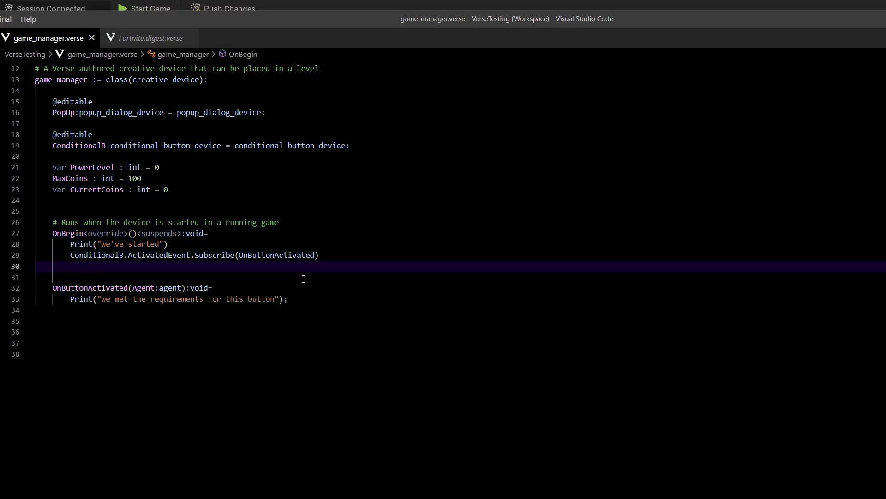
{"action": "left_click_drag", "start_coordinate": [351, 146], "coordinate": [79, 144]}
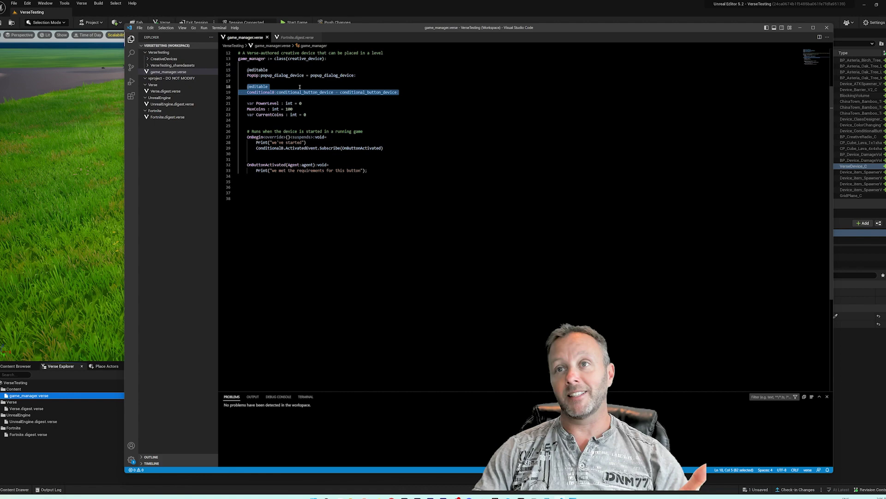
- Assign the placed Conditional Button to the game manager's ConditionalB property
{"action": "left_click", "coordinate": [299, 87]}
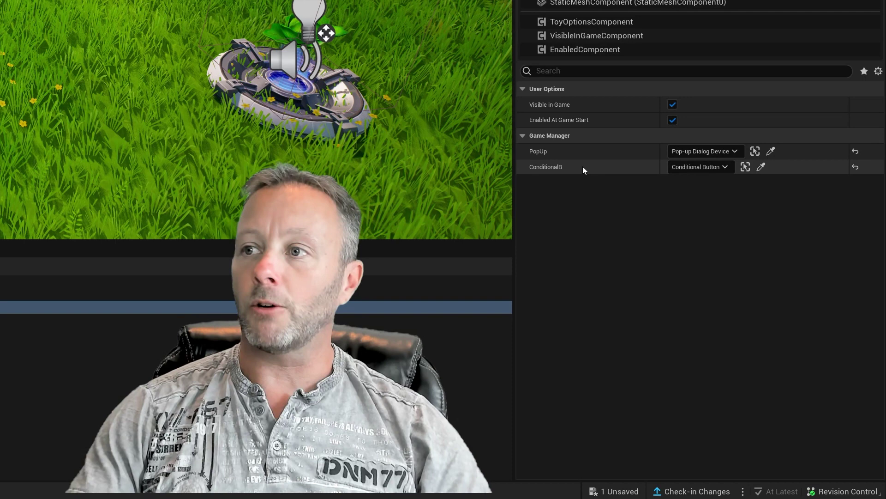
{"action": "left_click", "coordinate": [699, 166]}
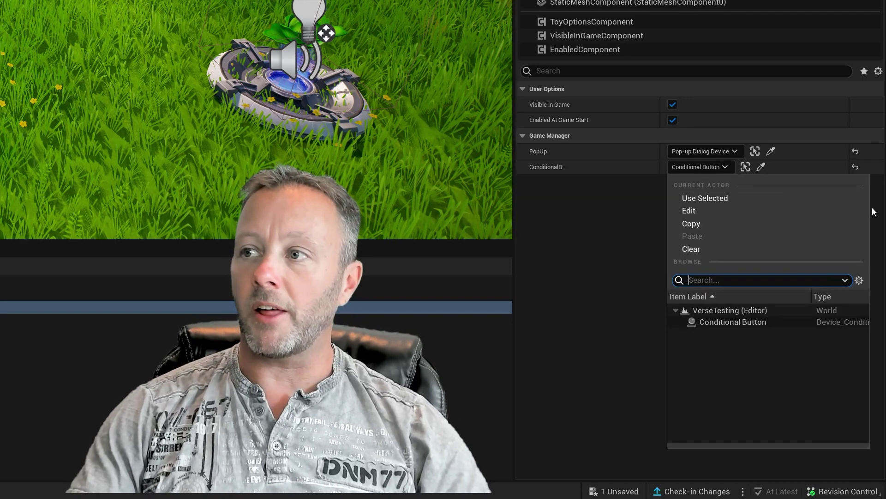
{"action": "left_click", "coordinate": [733, 322]}
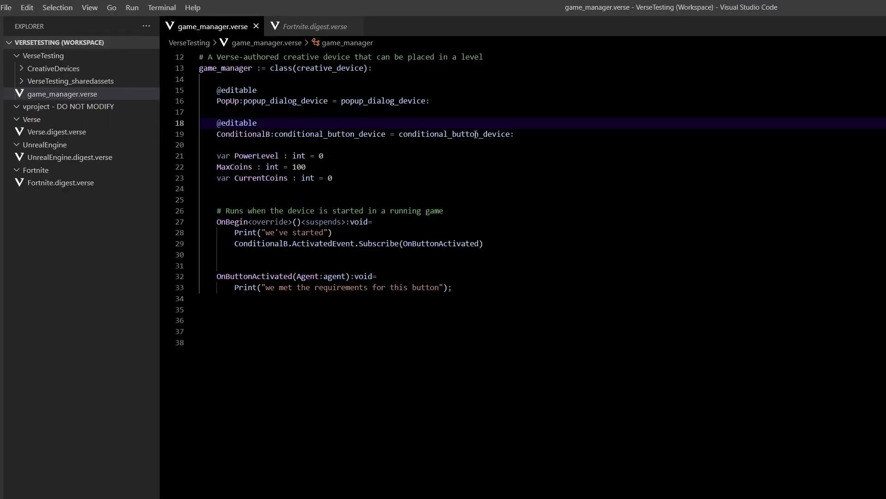
{"action": "left_click_drag", "start_coordinate": [539, 129], "coordinate": [510, 134]}
{"action": "left_click_drag", "start_coordinate": [267, 124], "coordinate": [223, 124]}
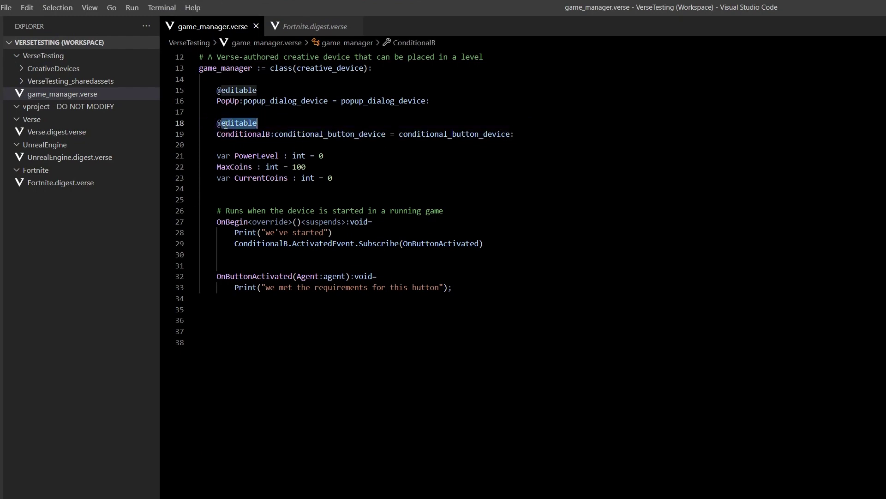
{"action": "double_click", "coordinate": [236, 135]}
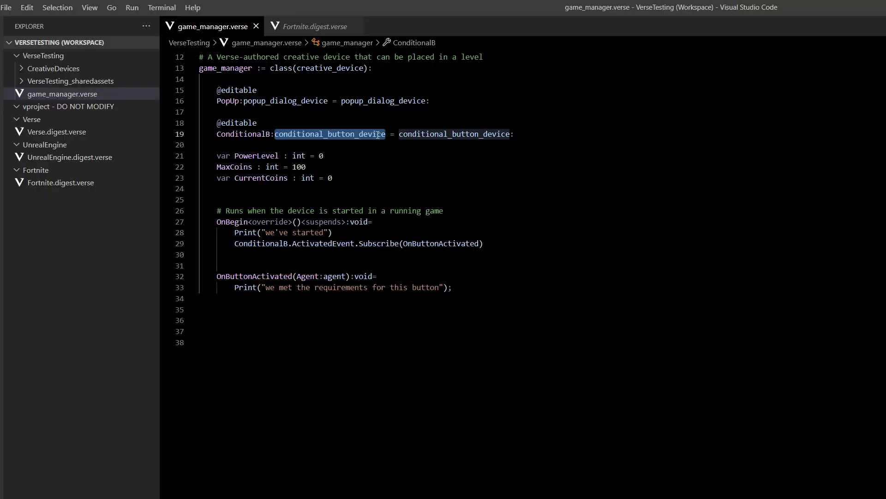
{"action": "left_click_drag", "start_coordinate": [385, 134], "coordinate": [272, 133]}
{"action": "left_click", "coordinate": [362, 140]}
{"action": "left_click", "coordinate": [394, 134]}
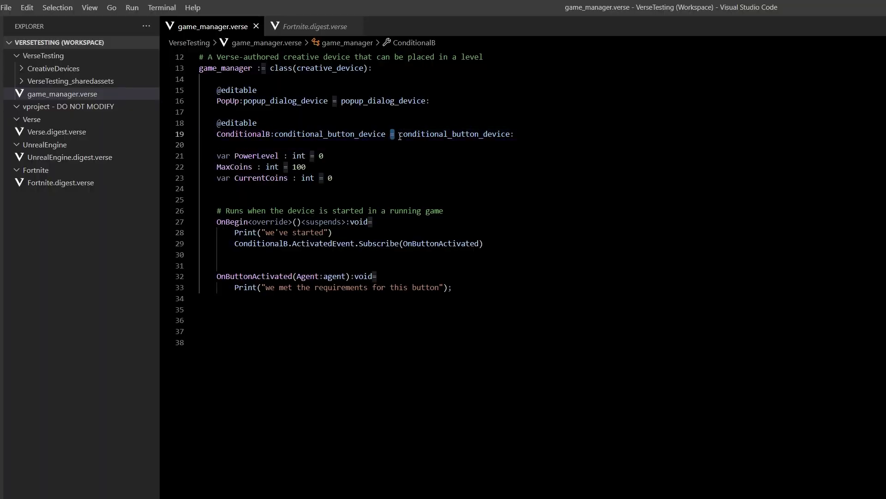
{"action": "left_click_drag", "start_coordinate": [520, 135], "coordinate": [437, 134]}
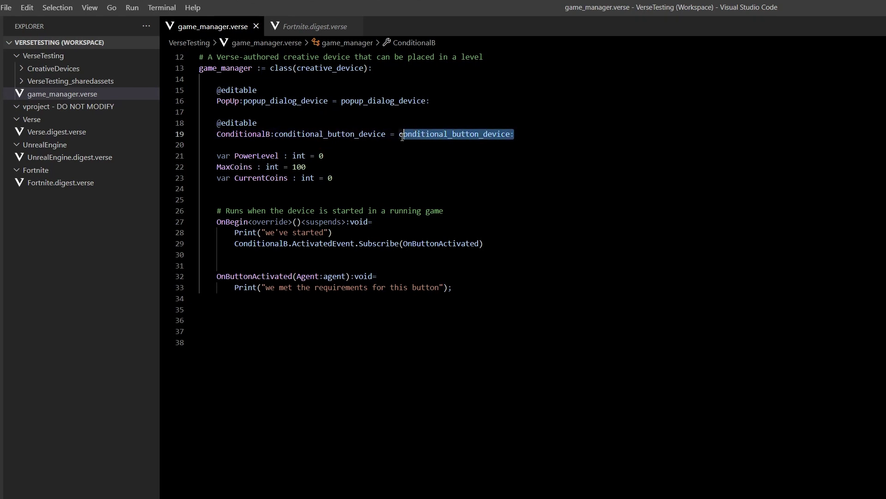
{"action": "left_click", "coordinate": [526, 140]}
{"action": "left_click_drag", "start_coordinate": [527, 134], "coordinate": [510, 134]}
{"action": "left_click", "coordinate": [444, 134]}
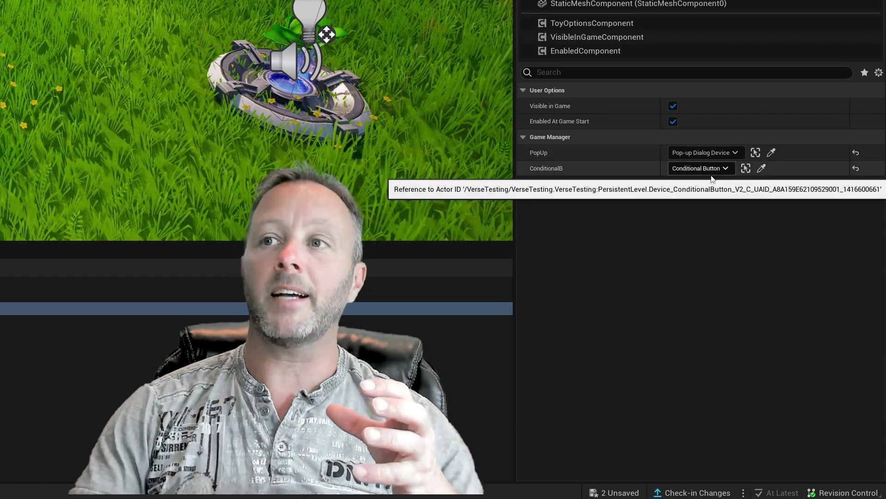
- Focus the viewport on the Conditional Button using ConditionalB's browse-to-actor icon
{"action": "left_click", "coordinate": [746, 168]}
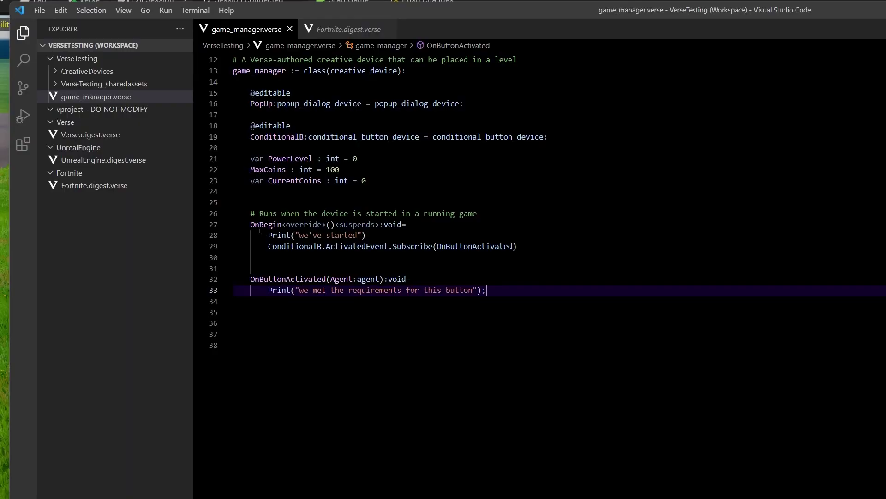
- Select ActivatedEvent on line 29 and jump to its definition in Fortnite.digest.verse
{"action": "left_click_drag", "start_coordinate": [251, 226], "coordinate": [304, 226]}
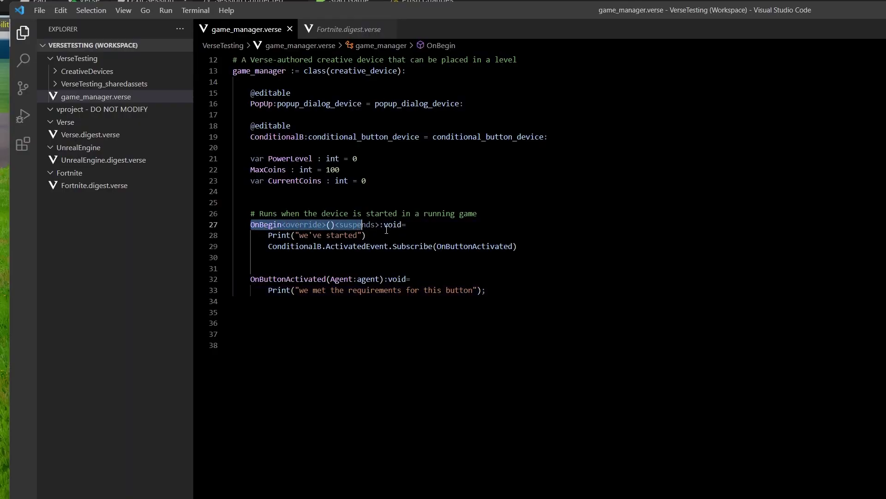
{"action": "left_click", "coordinate": [315, 245]}
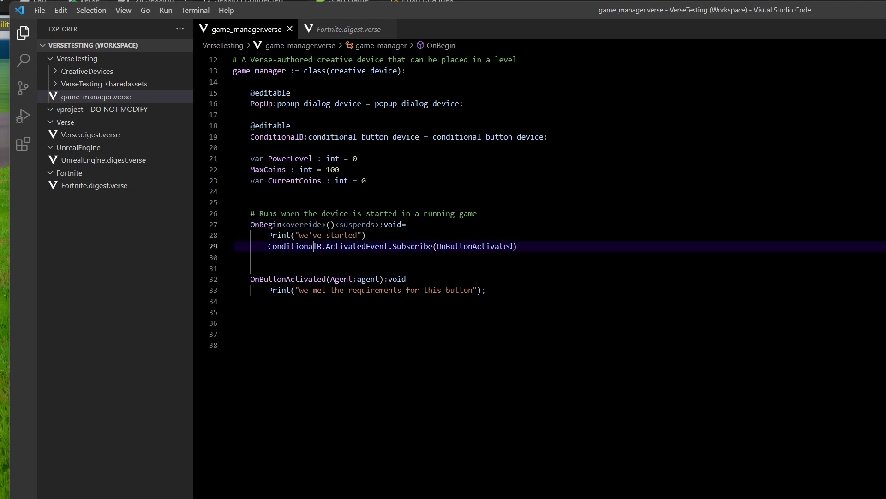
{"action": "double_click", "coordinate": [274, 246]}
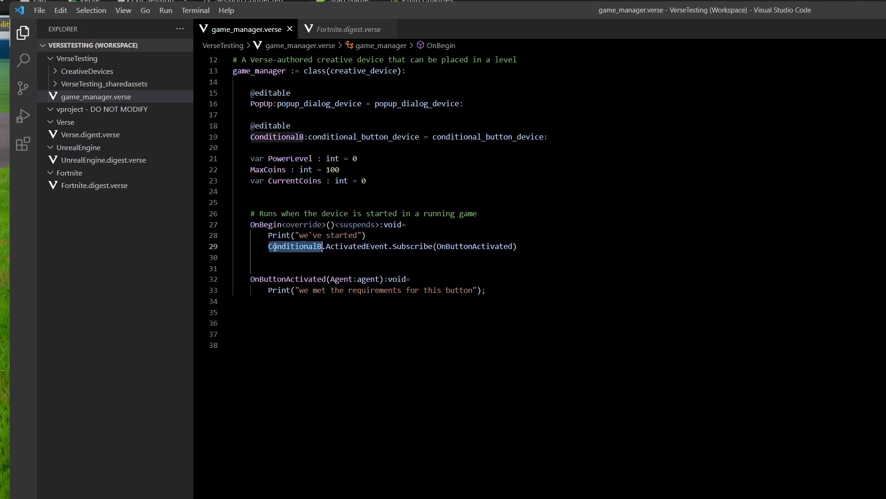
{"action": "double_click", "coordinate": [357, 247]}
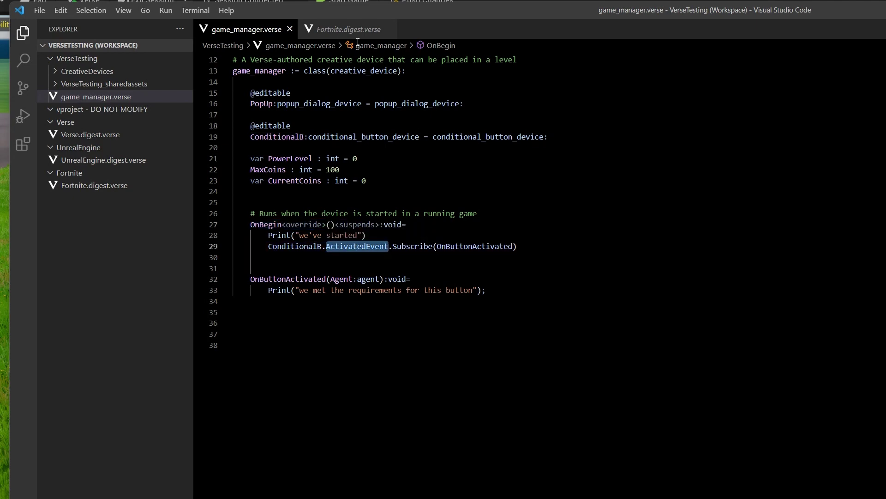
{"action": "left_click", "coordinate": [344, 32]}
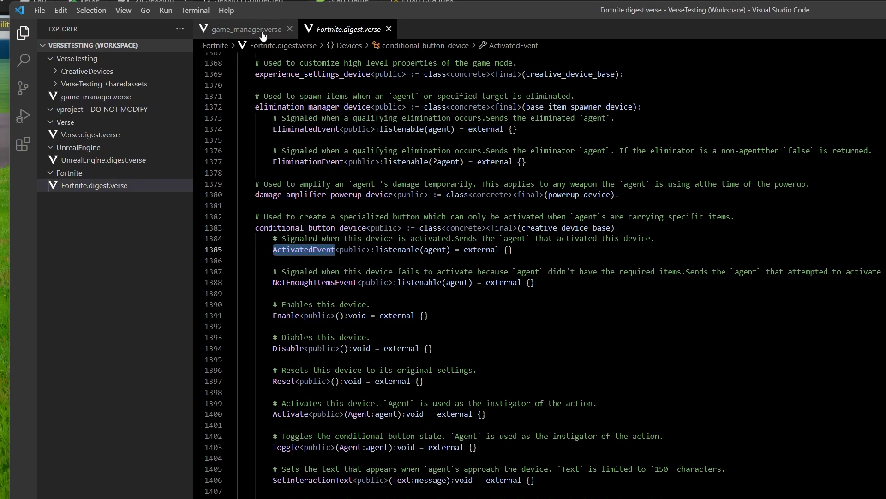
- Go to the conditional_button_device definition in Fortnite.digest.verse and scan its members
{"action": "left_click", "coordinate": [280, 30]}
{"action": "left_click", "coordinate": [542, 249]}
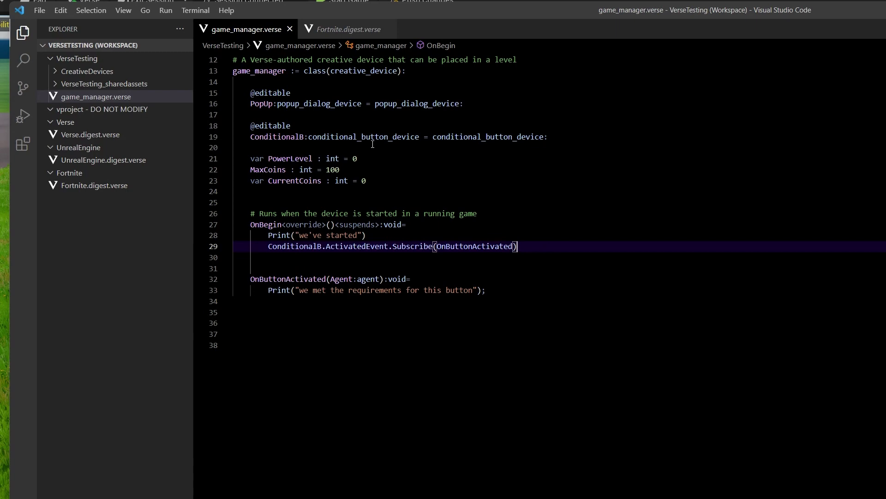
{"action": "mouse_move", "coordinate": [368, 137]}
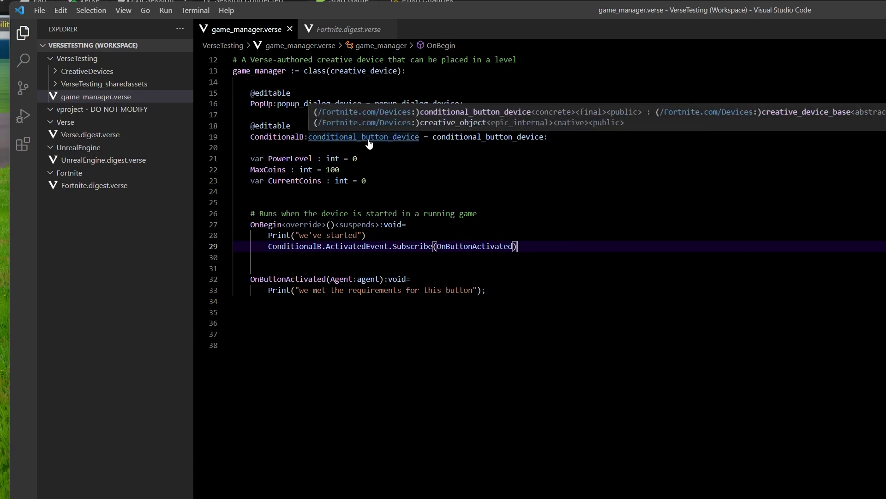
{"action": "left_click", "coordinate": [368, 137], "text": "ctrl"}
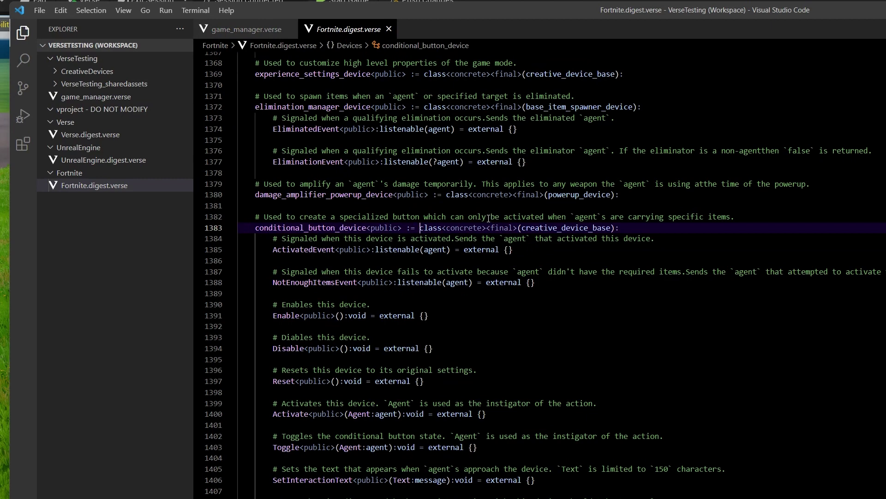
{"action": "left_click_drag", "start_coordinate": [347, 229], "coordinate": [623, 488]}
{"action": "left_click", "coordinate": [627, 393]}
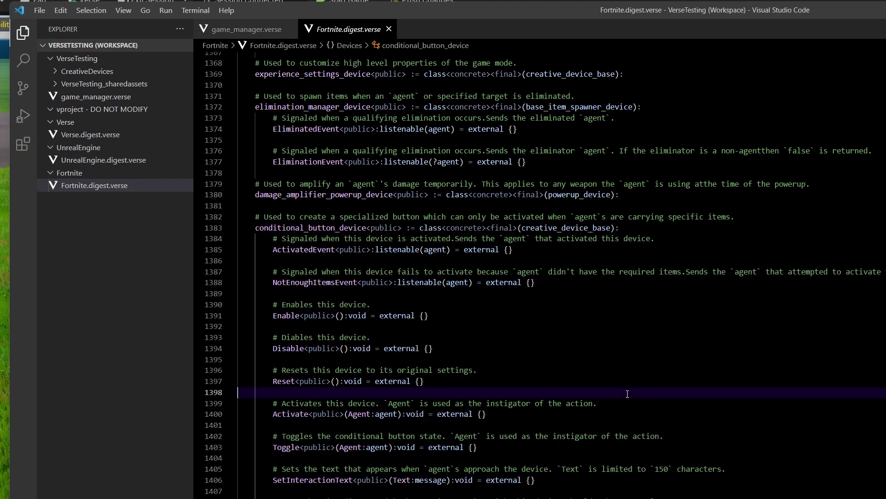
- Inspect the ActivatedEvent and NotEnoughItemsEvent events, then return to game_manager.verse
{"action": "double_click", "coordinate": [317, 249]}
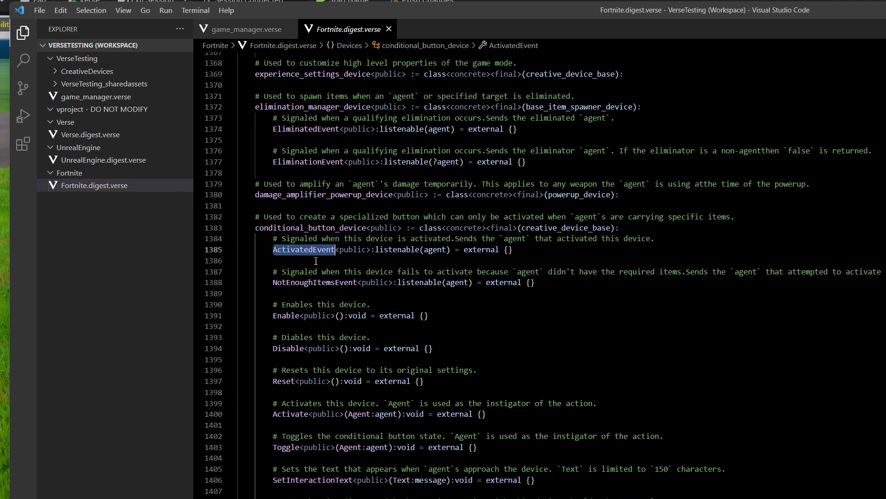
{"action": "double_click", "coordinate": [315, 282]}
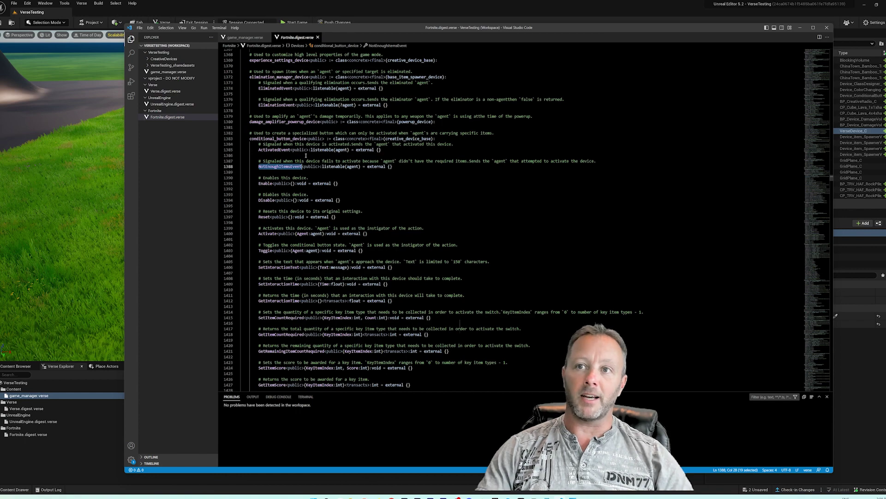
{"action": "mouse_move", "coordinate": [396, 282]}
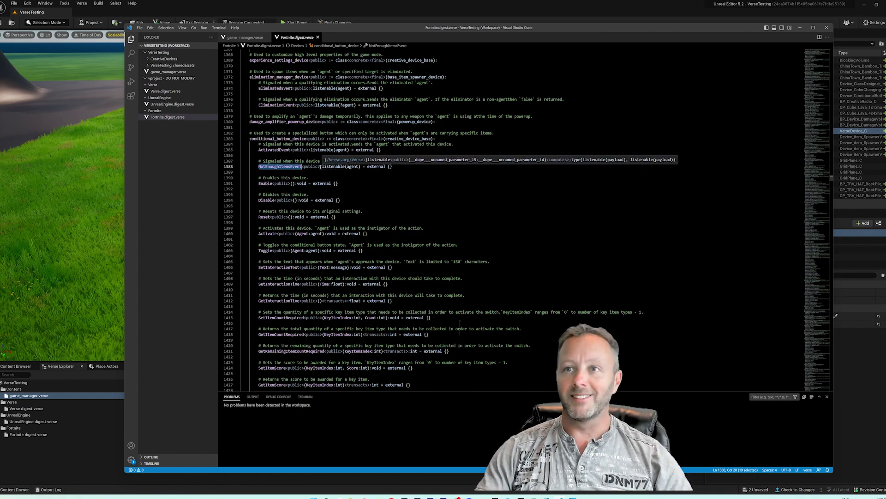
{"action": "double_click", "coordinate": [263, 151]}
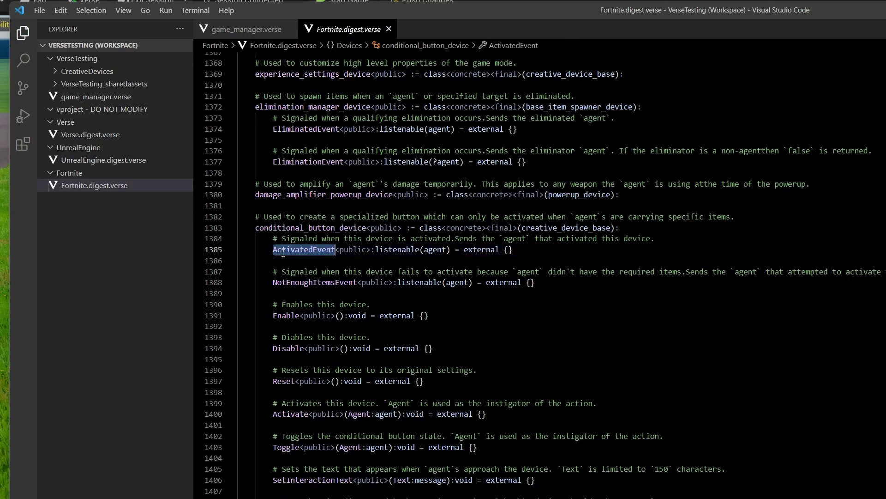
{"action": "left_click", "coordinate": [250, 36]}
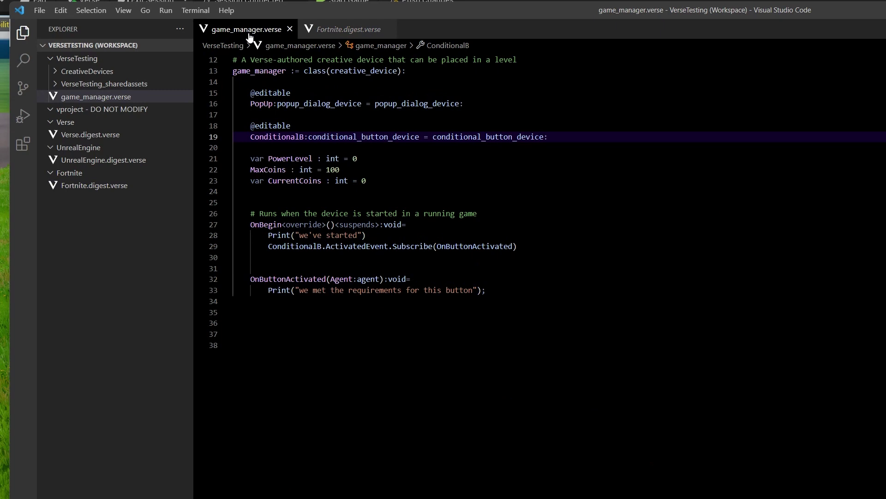
{"action": "left_click", "coordinate": [408, 256]}
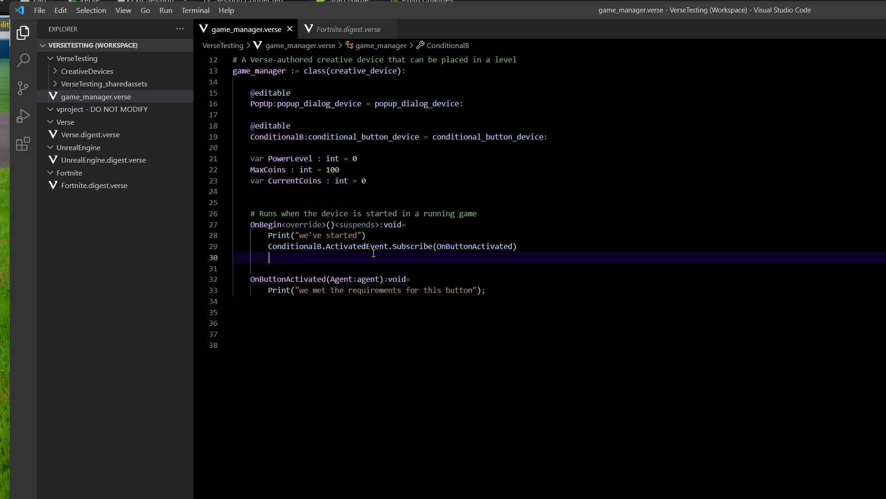
{"action": "double_click", "coordinate": [372, 246]}
{"action": "double_click", "coordinate": [423, 246]}
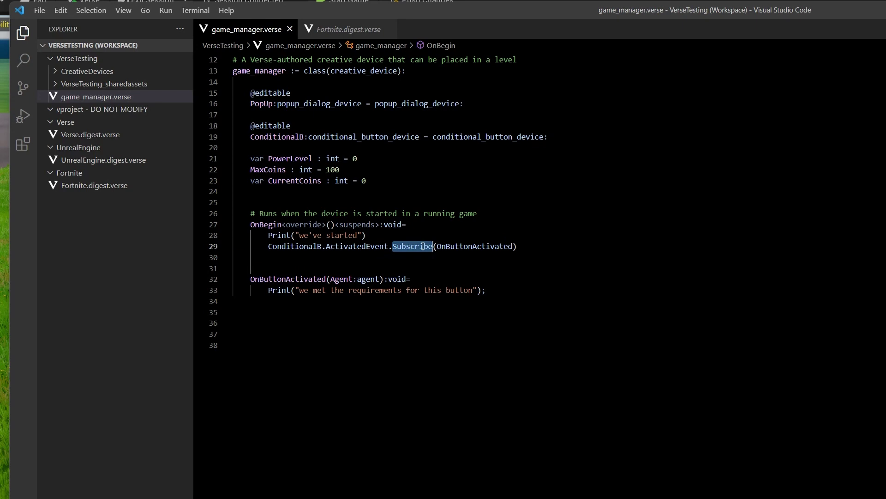
{"action": "key", "text": "Up"}
{"action": "double_click", "coordinate": [476, 246]}
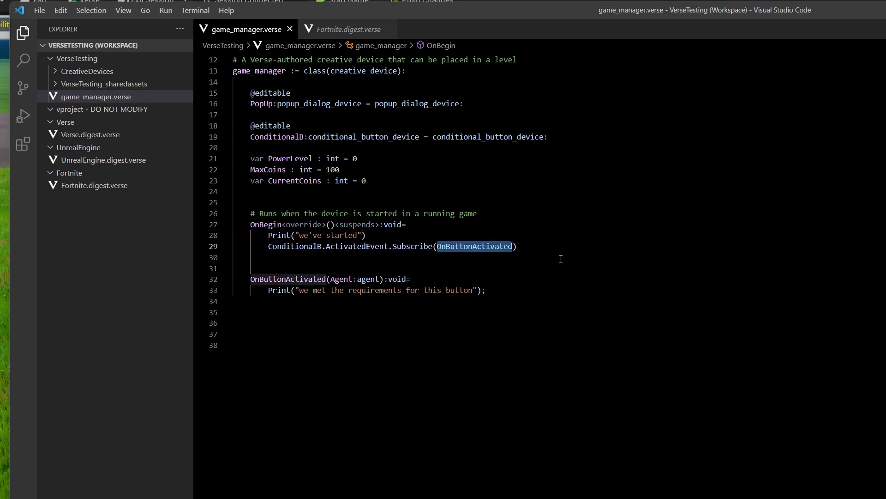
{"action": "left_click_drag", "start_coordinate": [513, 247], "coordinate": [436, 247]}
{"action": "double_click", "coordinate": [285, 279]}
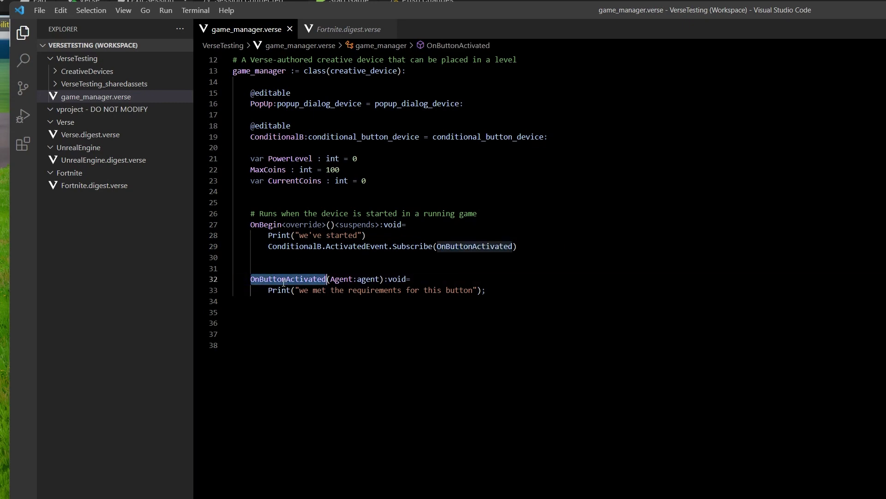
{"action": "left_click_drag", "start_coordinate": [379, 279], "coordinate": [335, 279]}
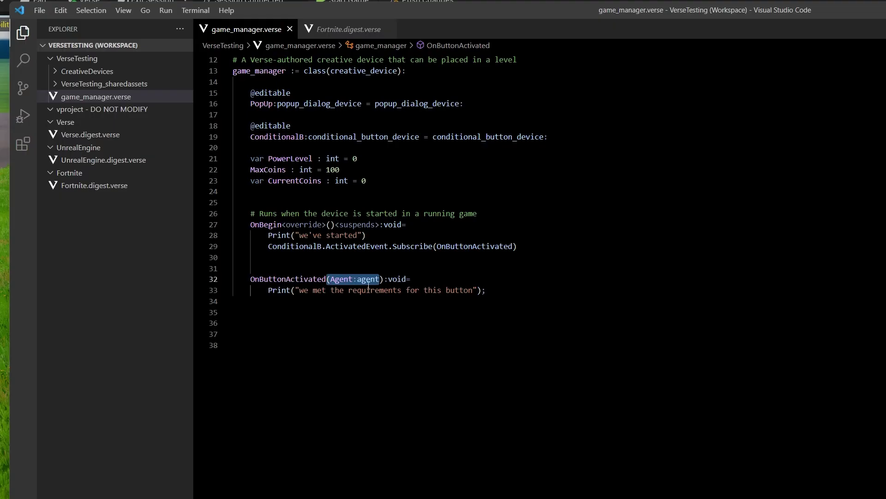
{"action": "left_click_drag", "start_coordinate": [269, 290], "coordinate": [464, 289]}
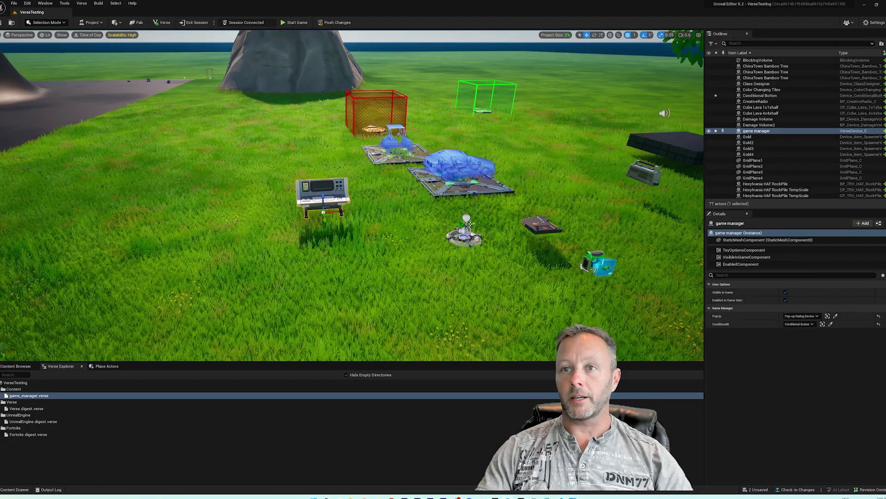
- Select the Conditional Button device in the viewport to review its settings
{"action": "left_click", "coordinate": [599, 263]}
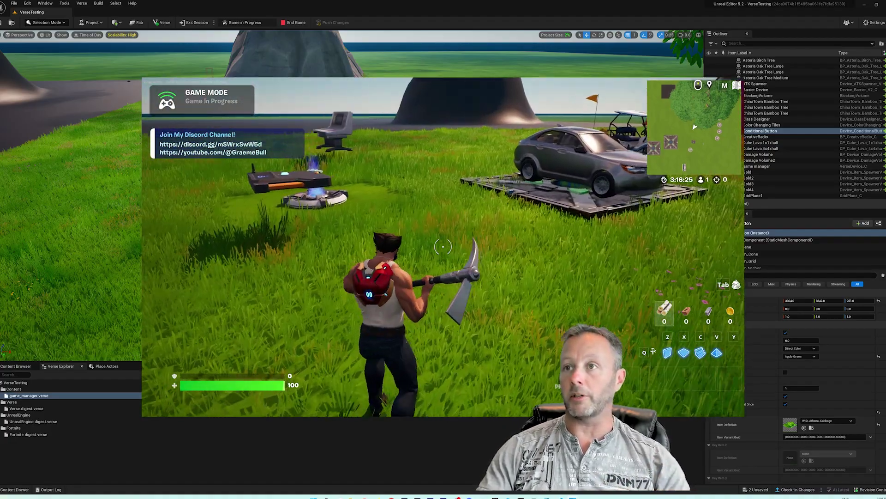
- Walk over the spawn pad to collect a cabbage
{"action": "key", "text": "w"}
{"action": "key", "text": "e"}
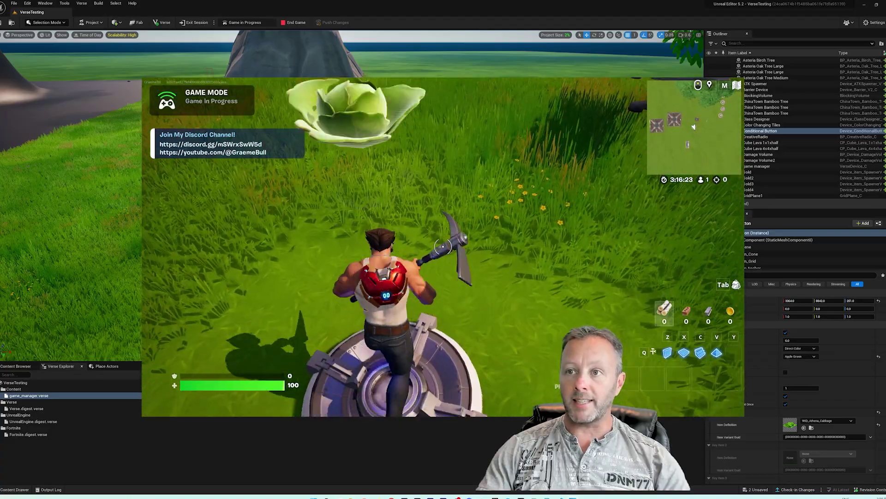
{"action": "key", "text": "w"}
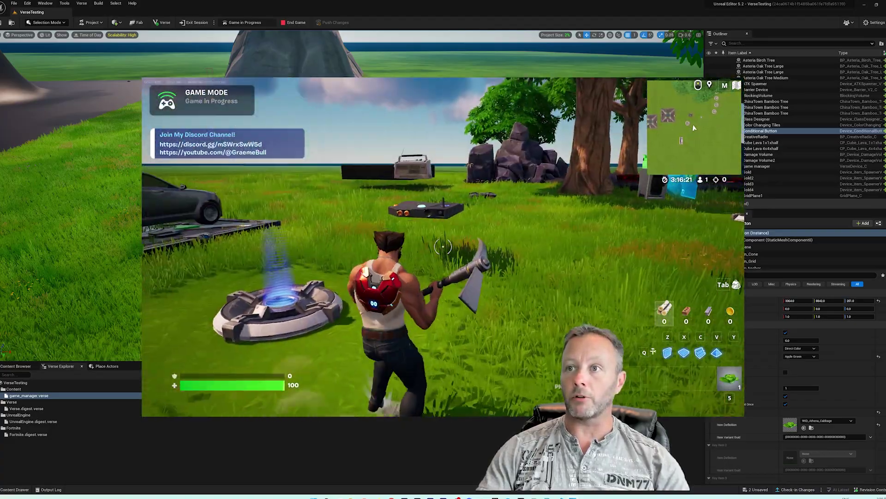
- Activate the conditional button with the cabbage and check the log for 'we met the requirements for this button'
{"action": "key", "text": "w"}
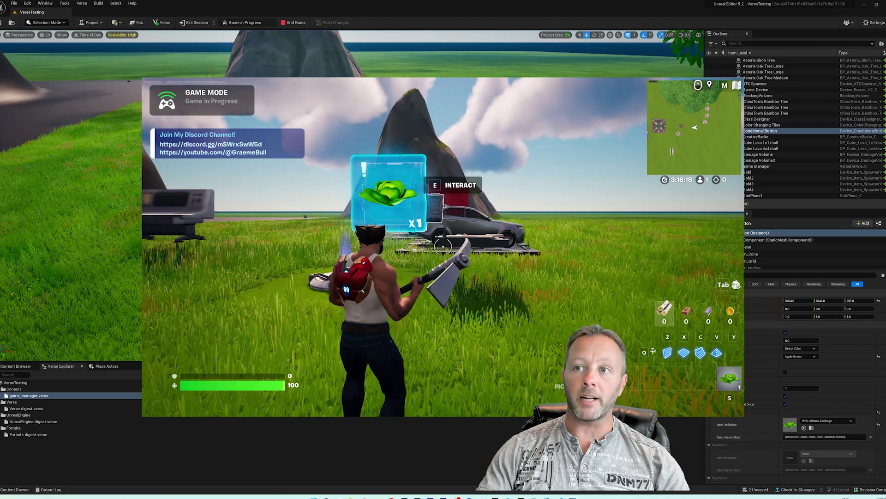
{"action": "key", "text": "w"}
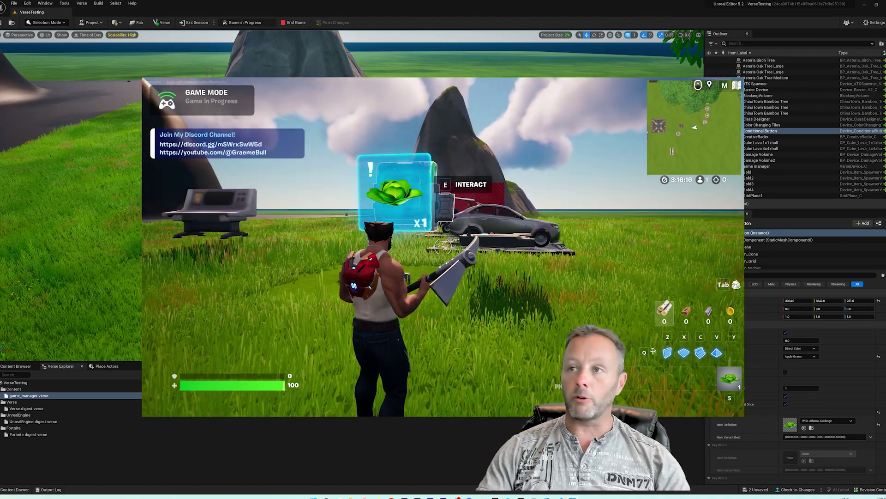
{"action": "key", "text": "e"}
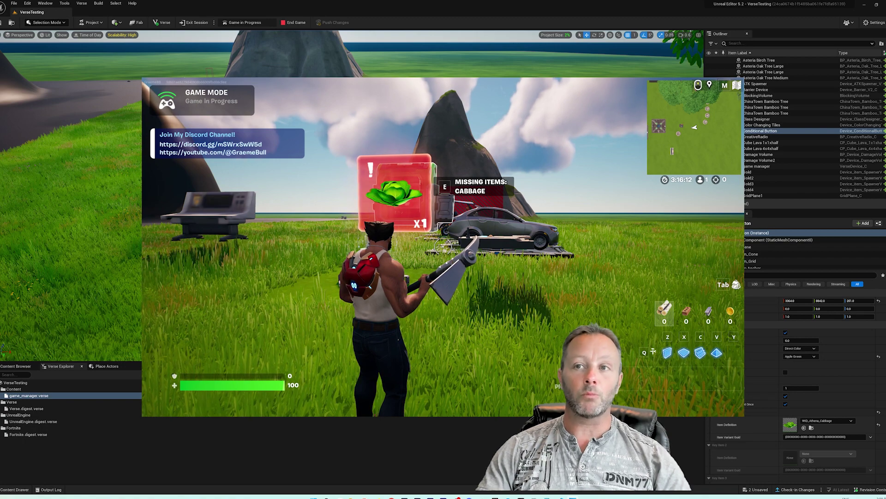
{"action": "key", "text": "Escape"}
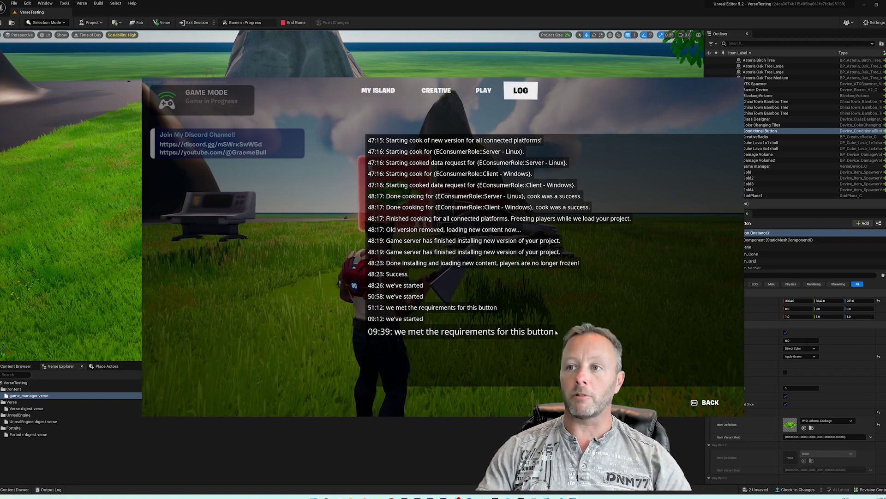
- Resume play, gather cabbages from the spawn pad until holding five, and head toward the button
{"action": "key", "text": "Escape"}
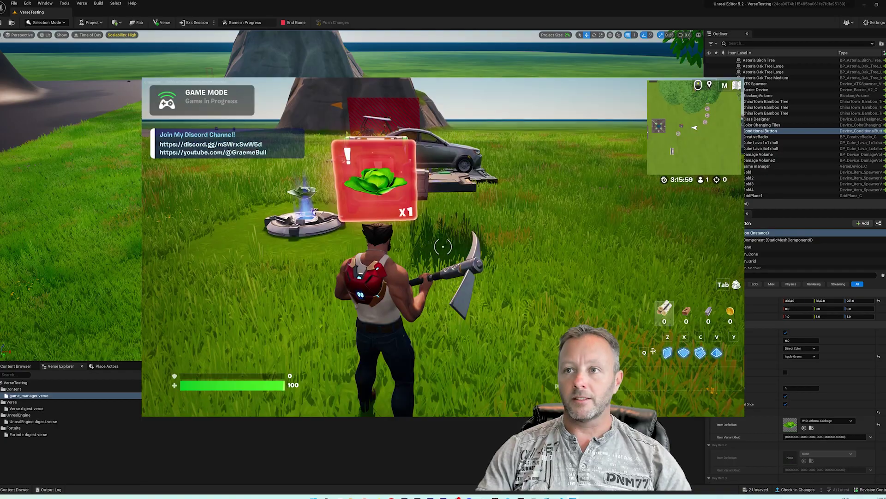
{"action": "key", "text": "w"}
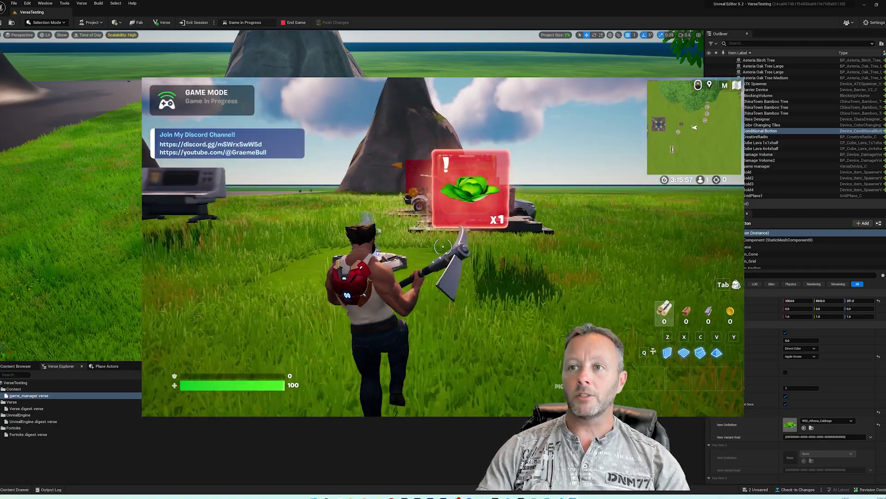
{"action": "key", "text": "w"}
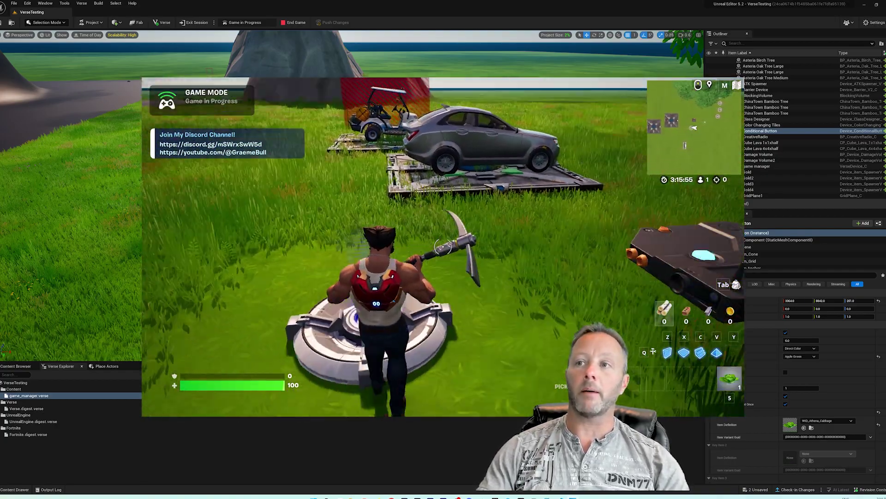
{"action": "key", "text": "w"}
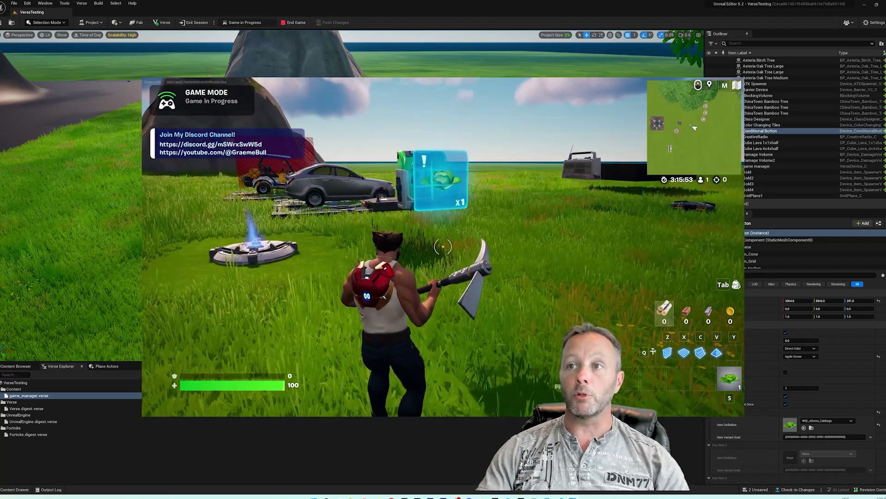
{"action": "key", "text": "w"}
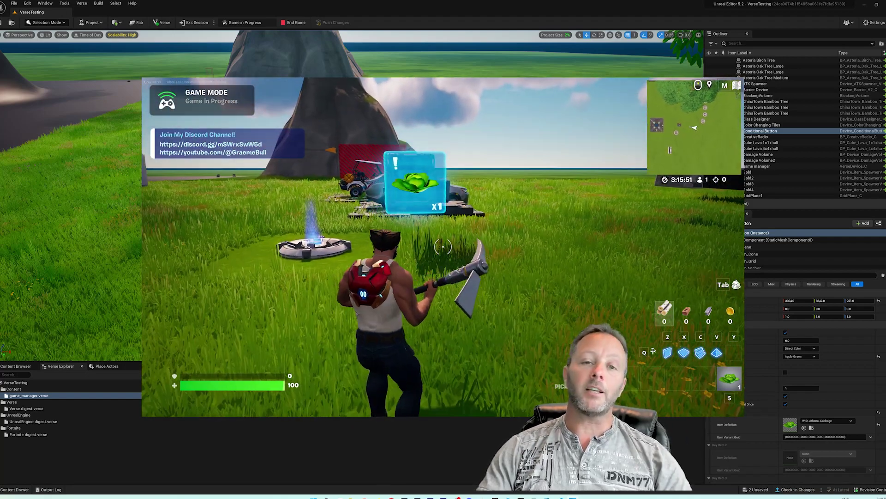